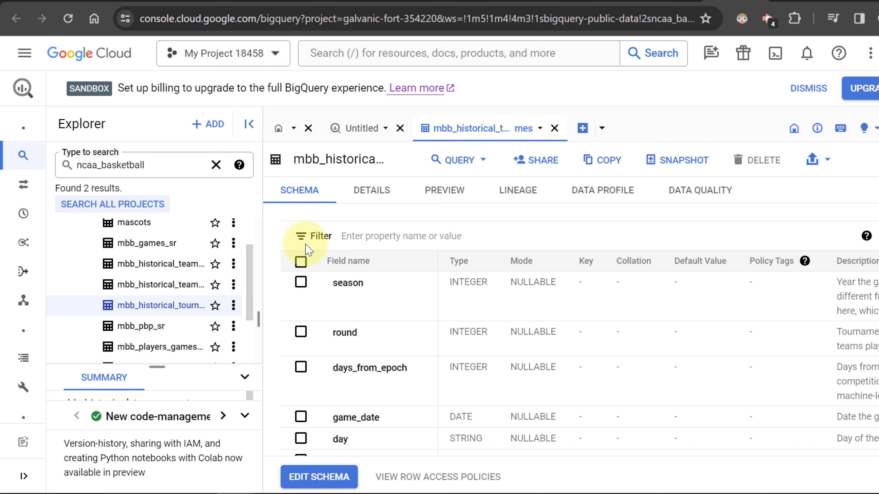
Preview the rows of the historical tournament games table, examining its columns across both the winning and losing team fields
click(449, 192)
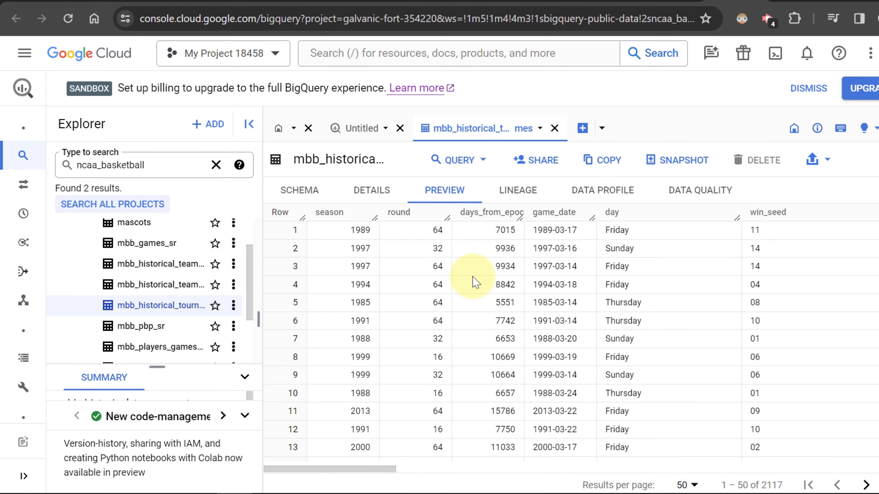
scroll(474, 282, down, 10)
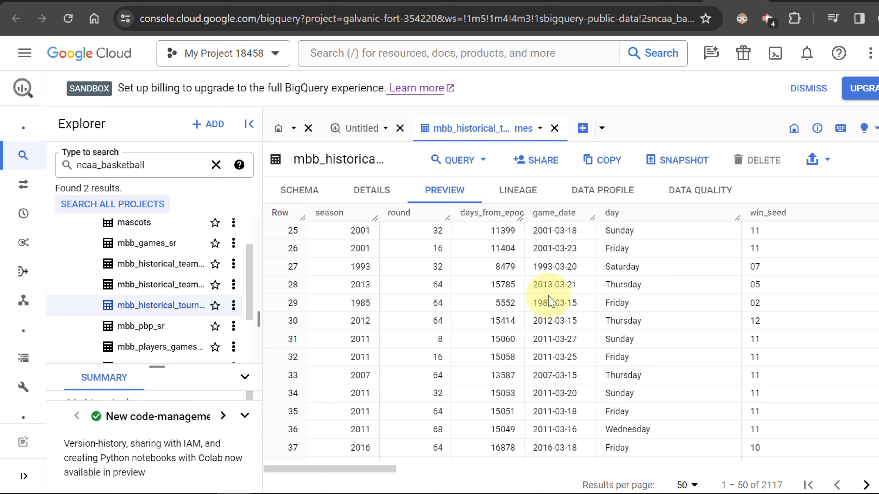
scroll(449, 265, up, 5)
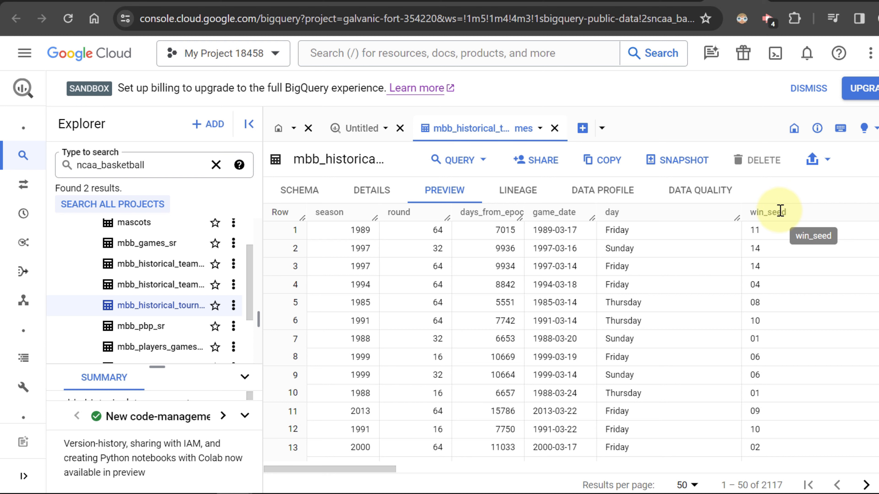
drag(375, 473, 685, 478)
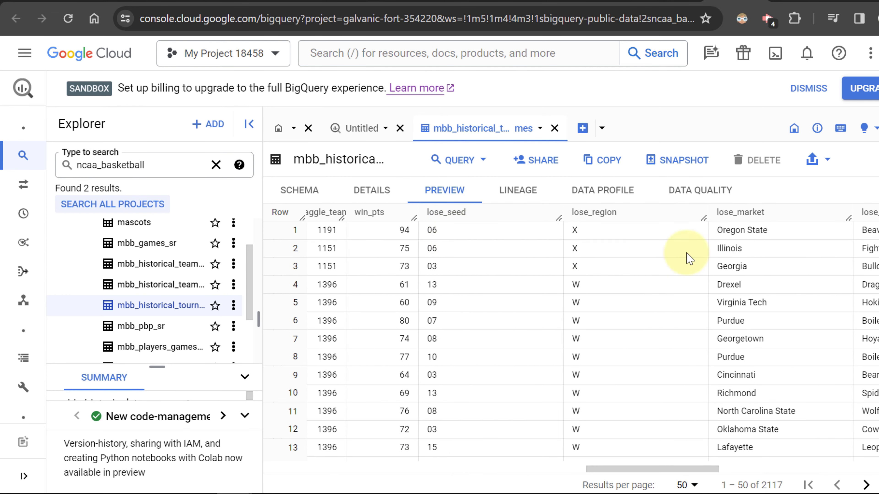
drag(690, 472, 251, 458)
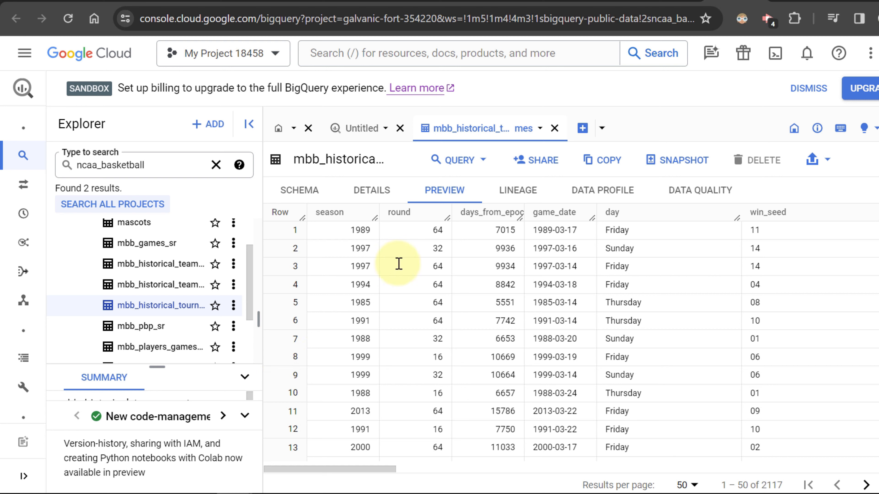
Create a blank query and switch to the Ekadence 5.5 Mini Project assignment to get the query text
click(583, 129)
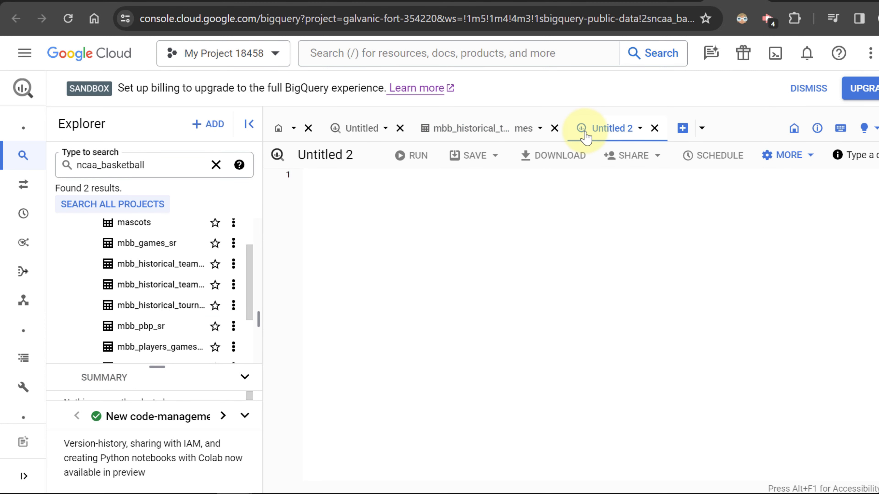
click(114, 1)
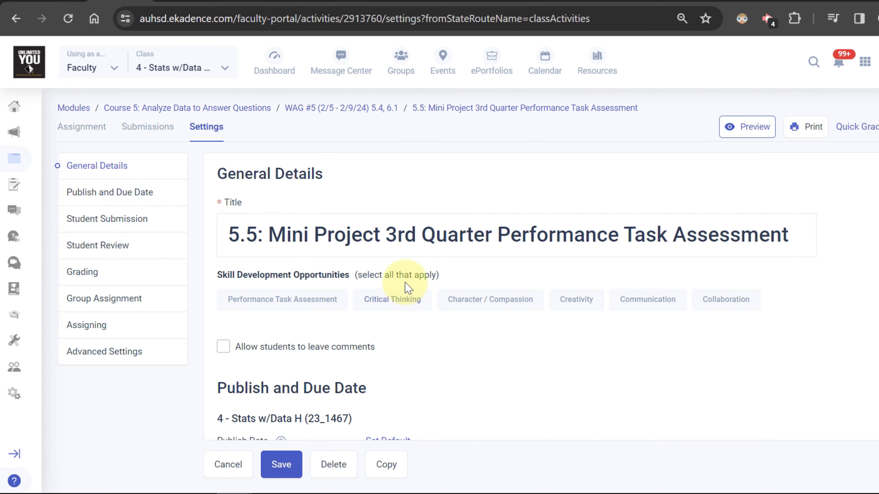
scroll(408, 282, down, 5)
scroll(408, 282, down, 3)
click(84, 126)
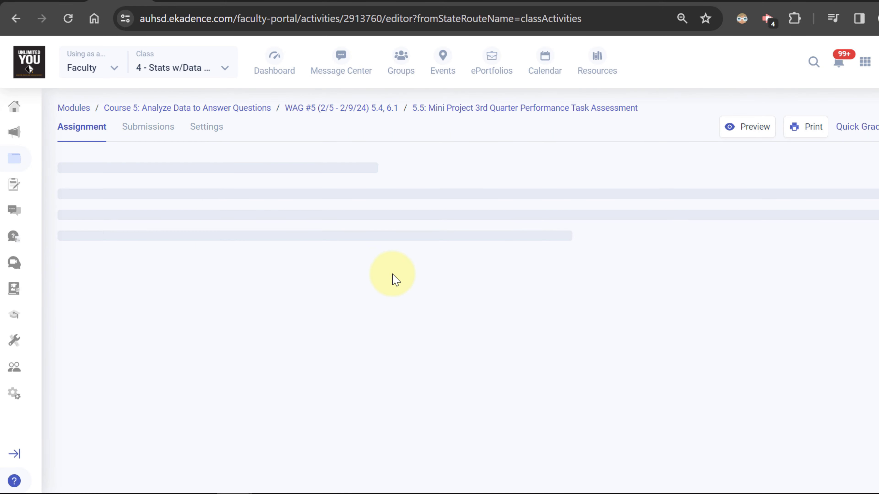
click(324, 291)
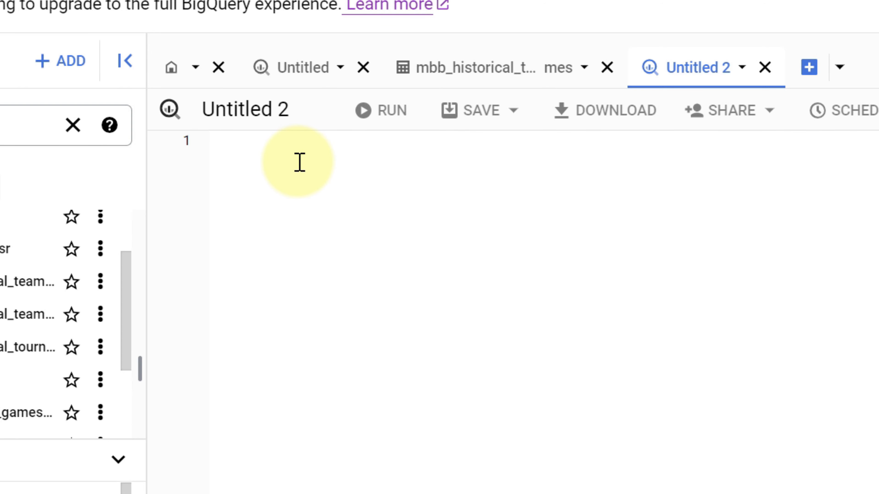
Enter and run the query selecting season through lose_pts from bigquery-public-data.ncaa_basketball.mbb_historical_tournament_games where season > 1987, ordered by date
click(299, 162)
text(SELECT   season,   round,   game_date,   win_seed,   win_school_ncaa,   win_pts,   lose_seed,   lose_school_ncaa,   lose_pts FROM   `bigquery-public-data.ncaa_basketball.mbb_historical_tournament_games` WHERE   season > 1987 ORDER BY   date)
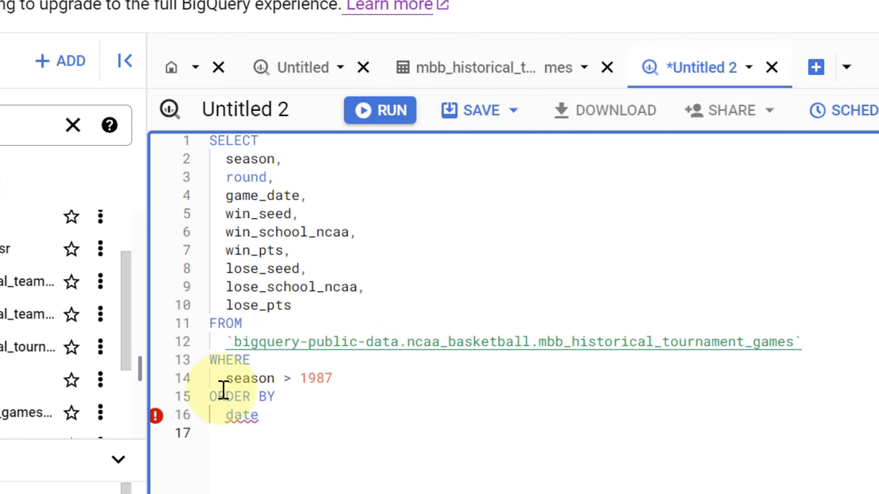
click(369, 120)
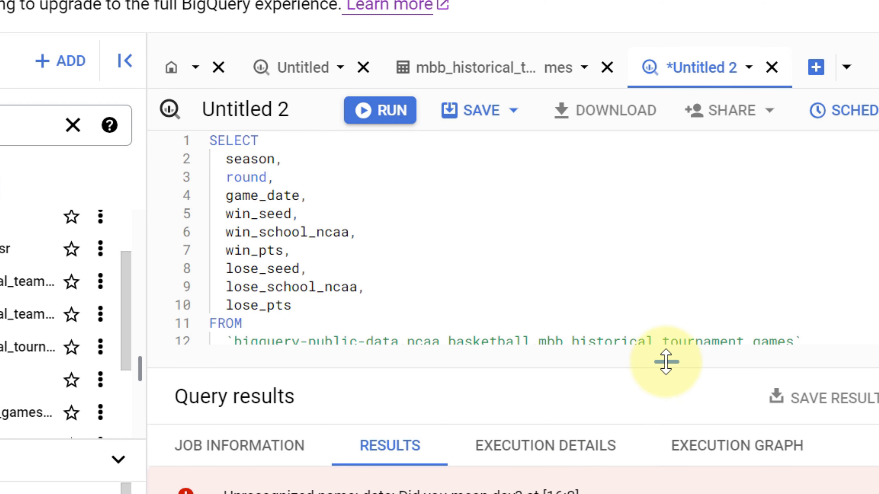
Enlarge the query editor, change the ORDER BY column to game_date, and run the query again
drag(666, 362, 667, 390)
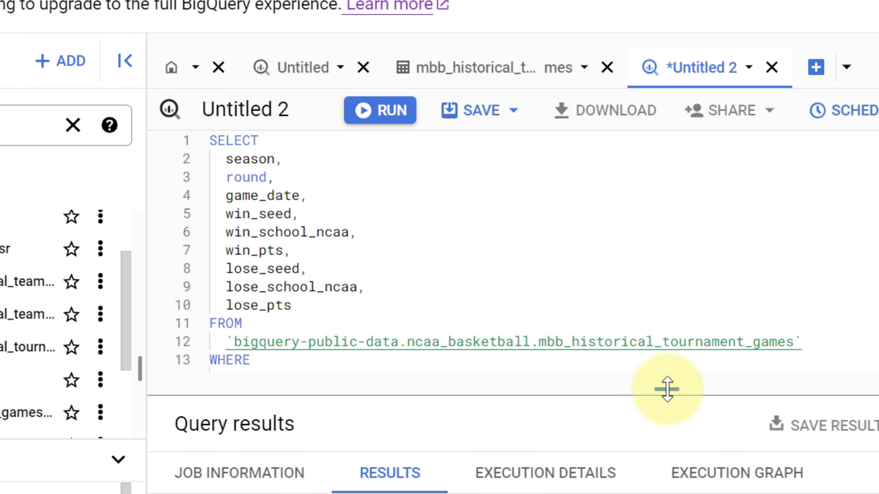
drag(667, 390, 667, 484)
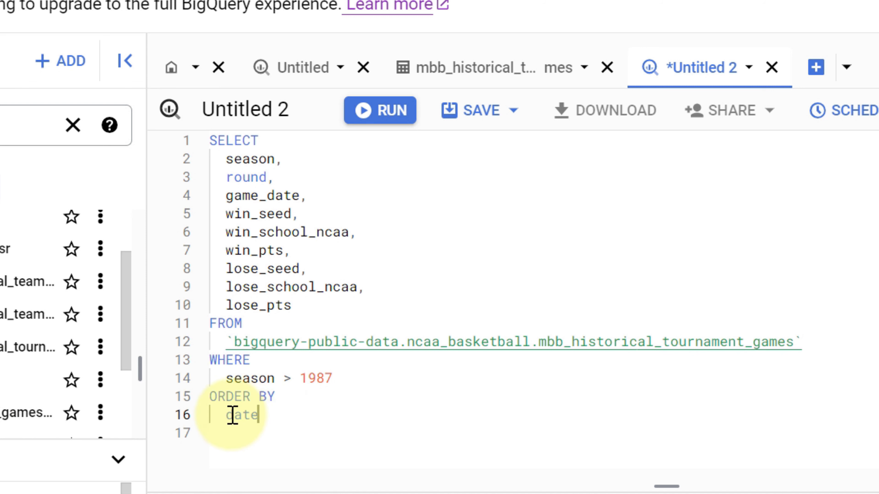
drag(259, 415, 218, 415)
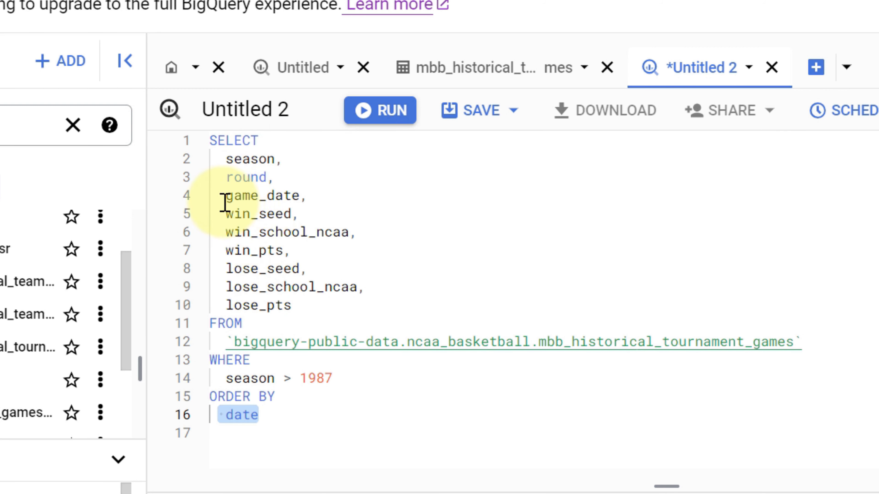
drag(226, 197, 300, 197)
key(ctrl+c)
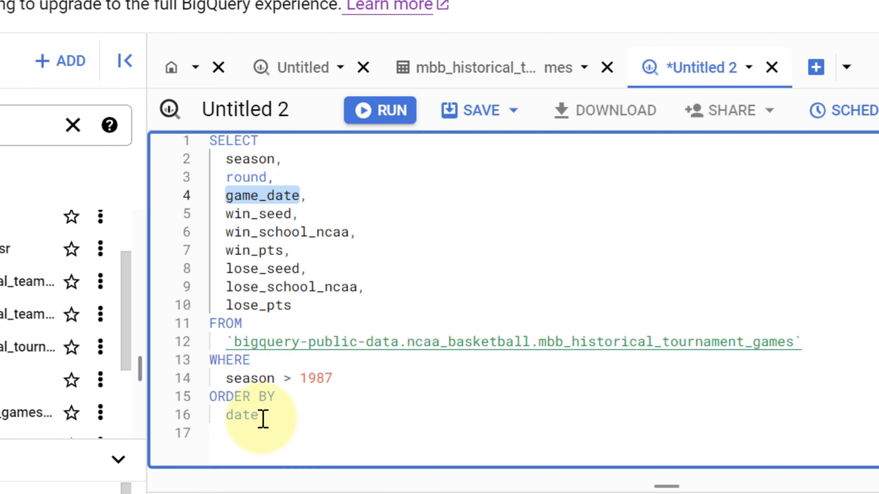
double_click(228, 419)
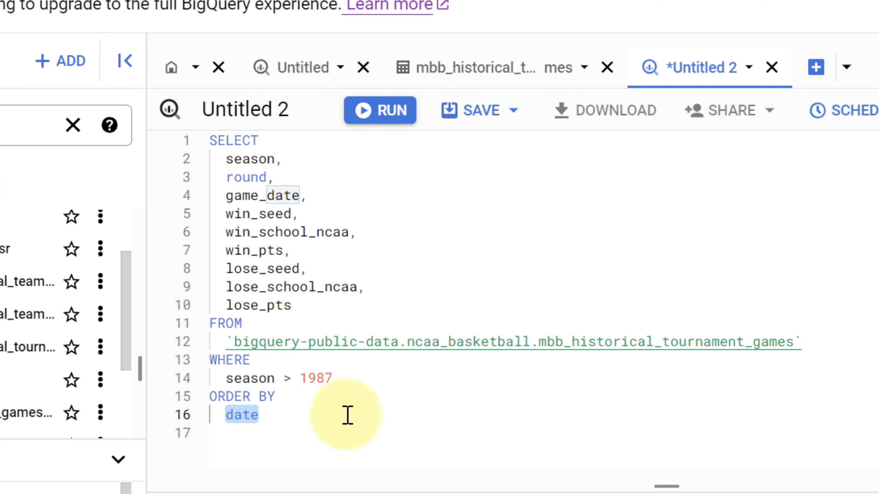
key(ctrl+v)
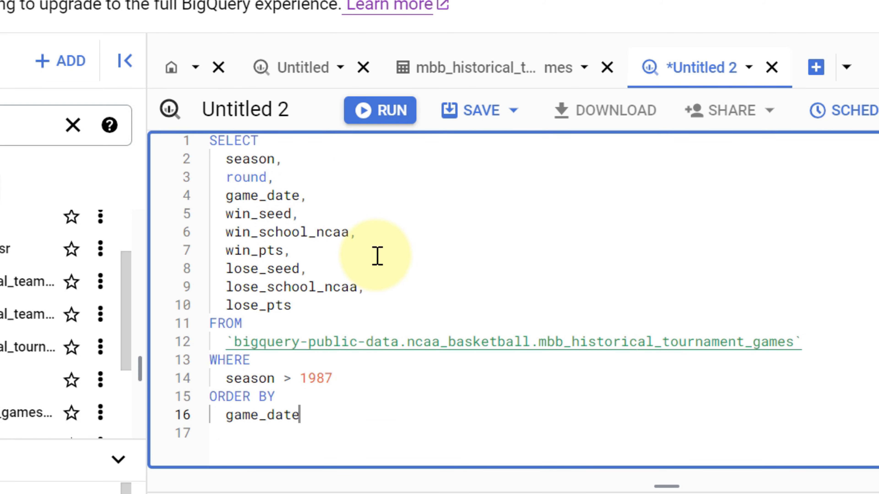
click(371, 118)
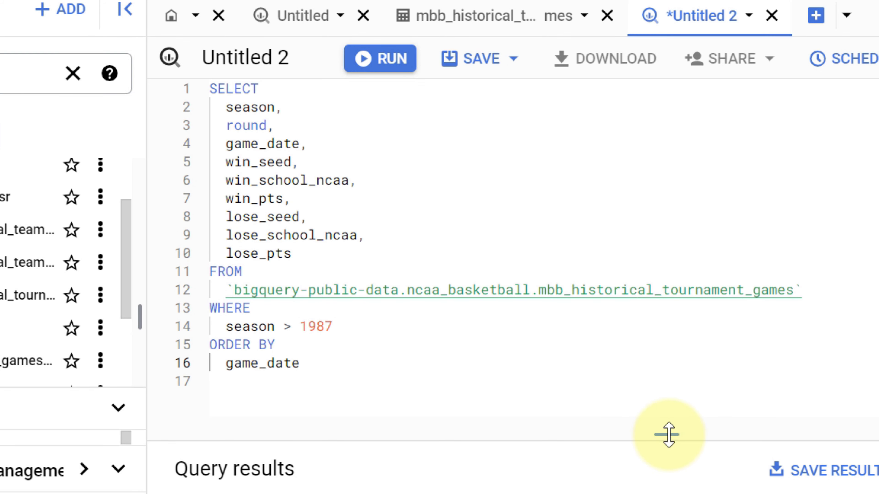
drag(667, 436, 667, 416)
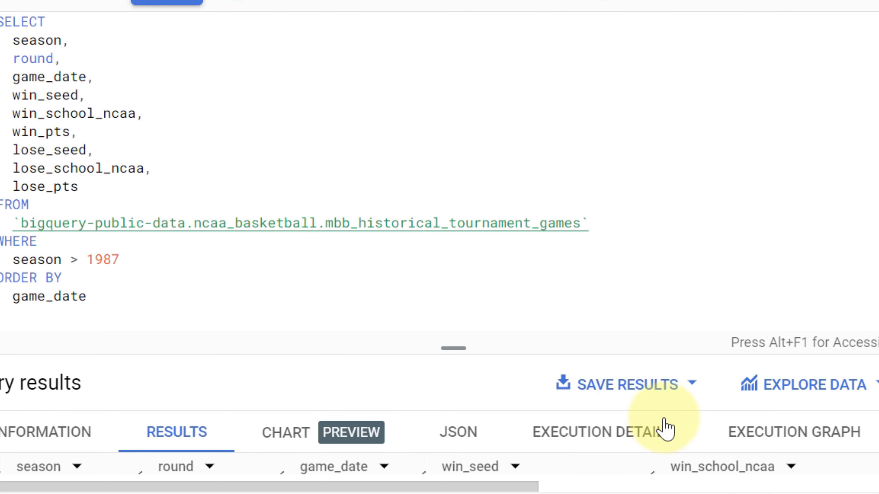
Save the query results as a CSV to Google Drive and open the exported file in Google Sheets
click(691, 388)
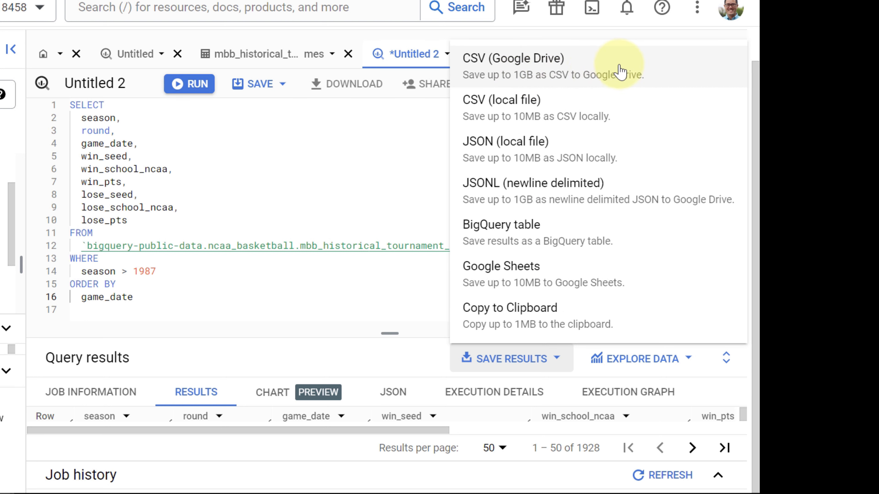
click(619, 72)
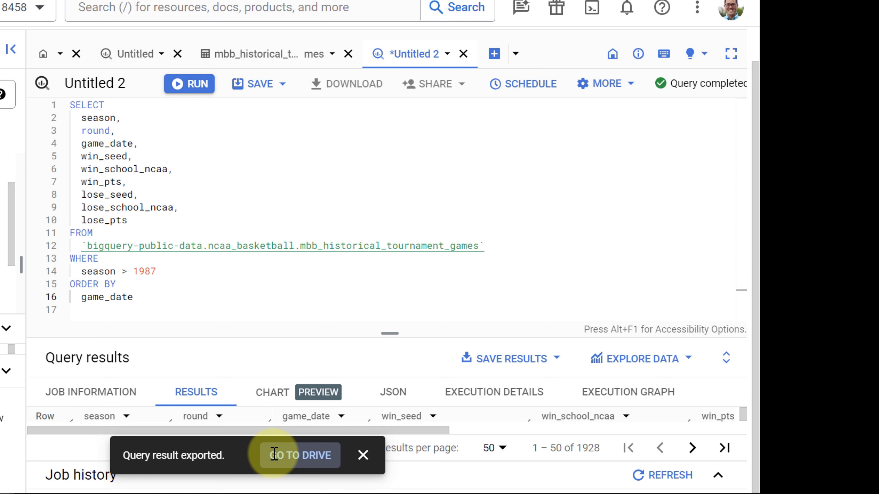
click(290, 461)
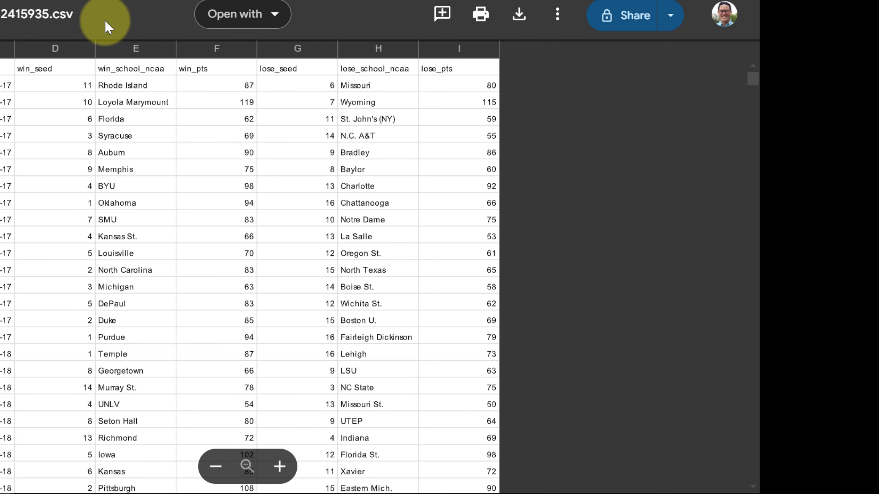
click(283, 18)
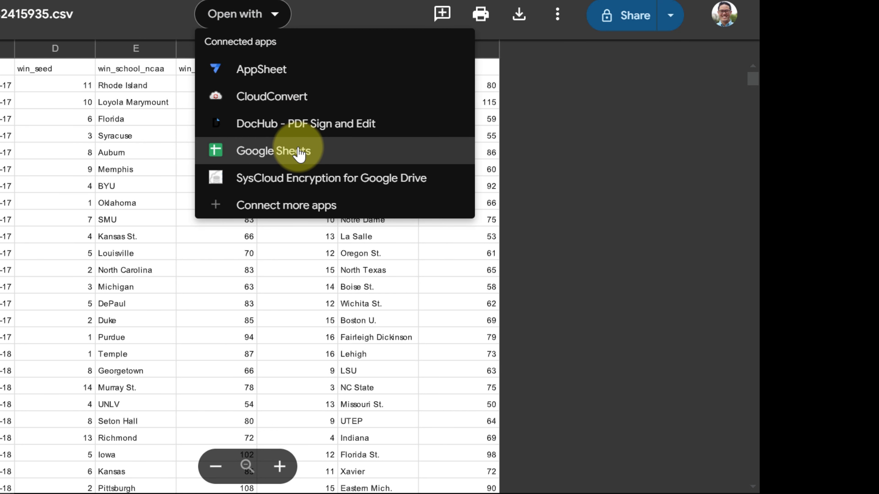
click(316, 153)
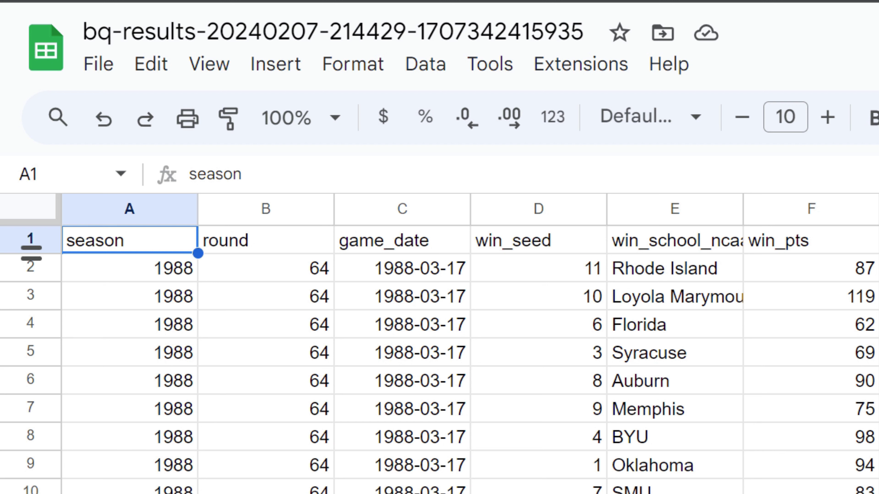
Rename the spreadsheet to "NCAA Tournament 1988-2017" followed by the teacher's name
click(194, 34)
triple_click(194, 35)
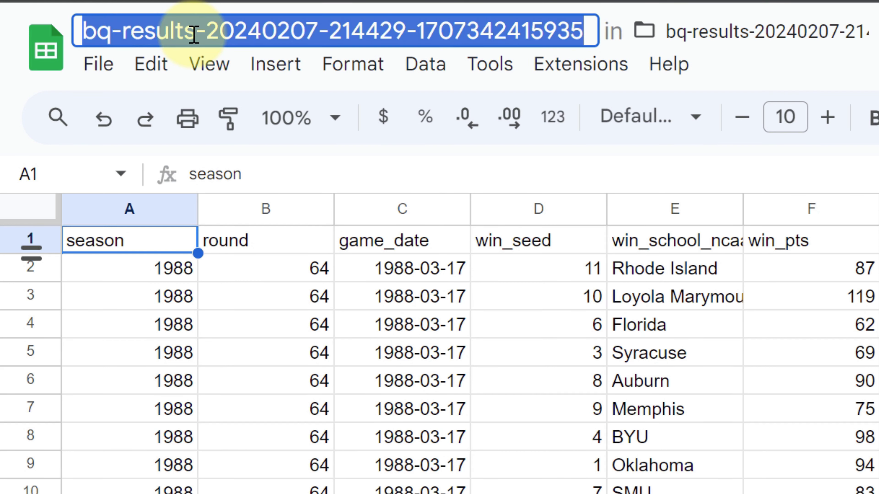
text(NCCAA)
key(BackSpace)
key(BackSpace)
key(BackSpace)
text(AA)
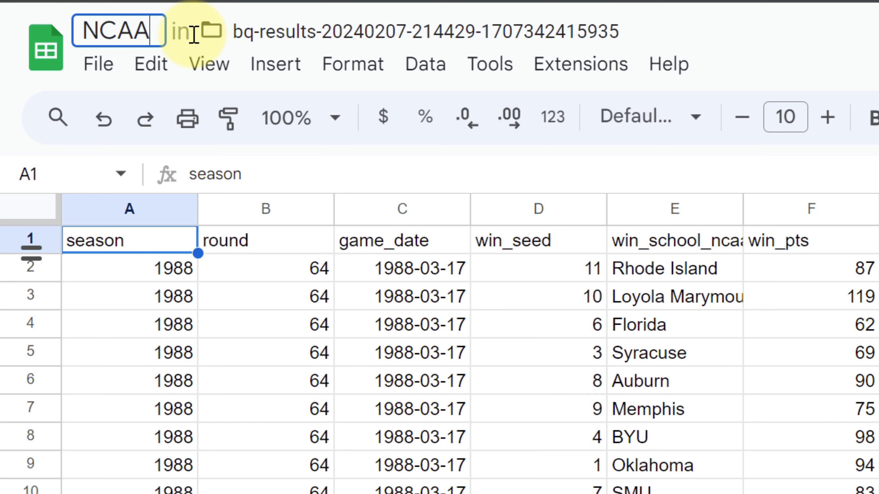
text( Tour)
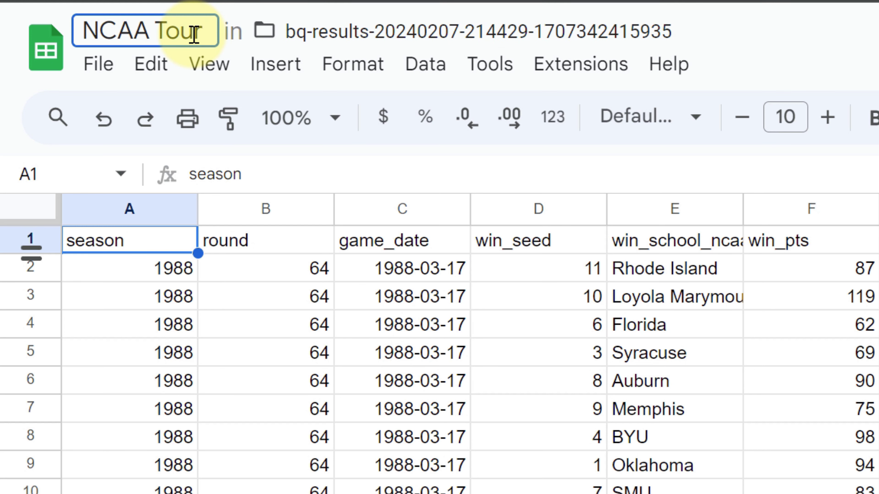
text(nament)
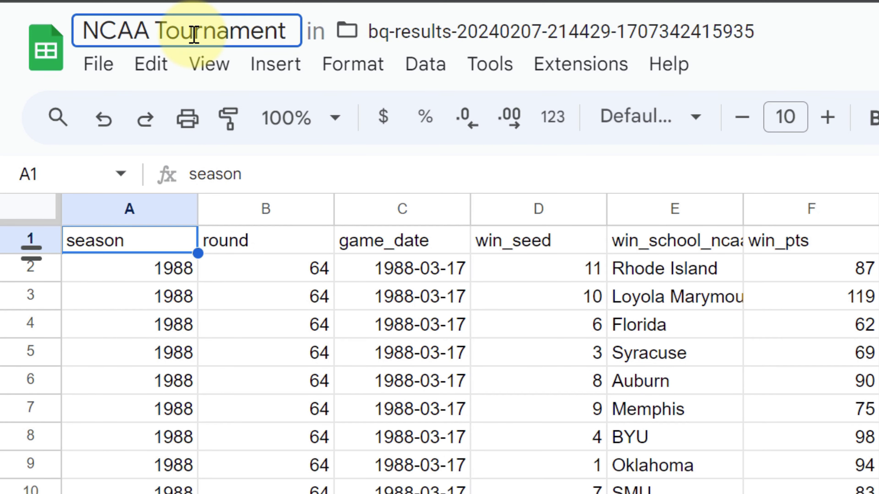
text( 1988)
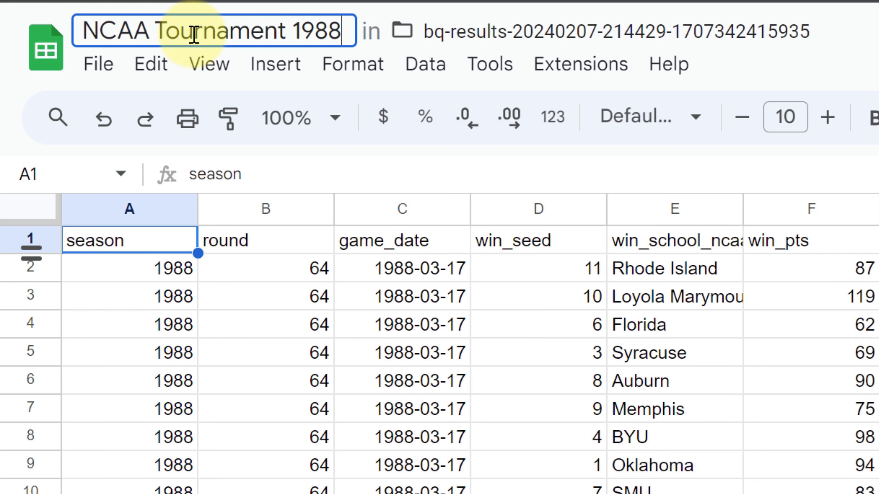
text(-2017)
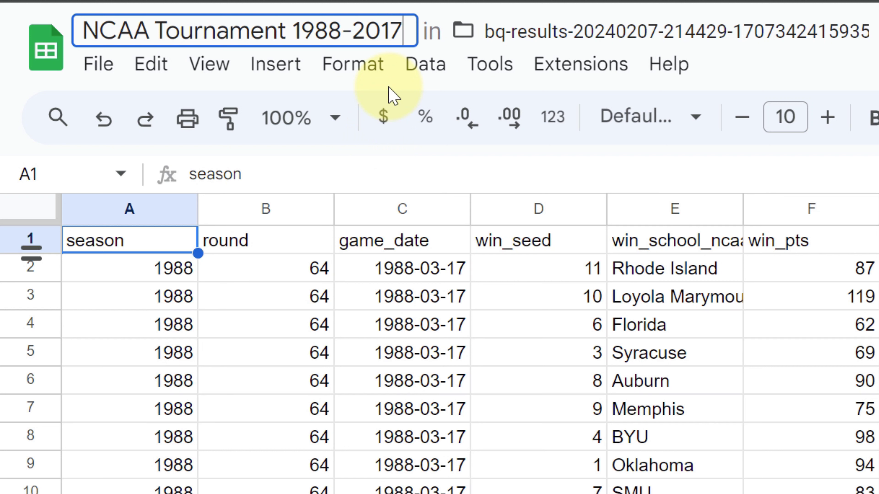
text( Mr. Eng)
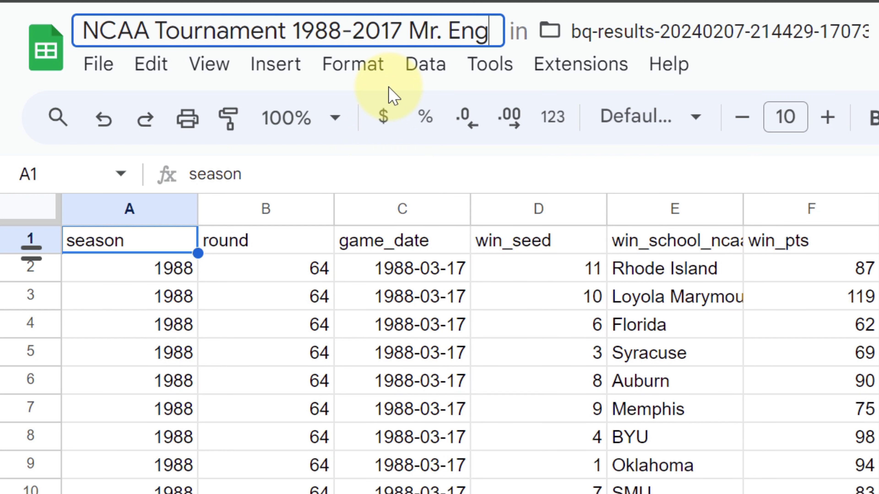
click(810, 79)
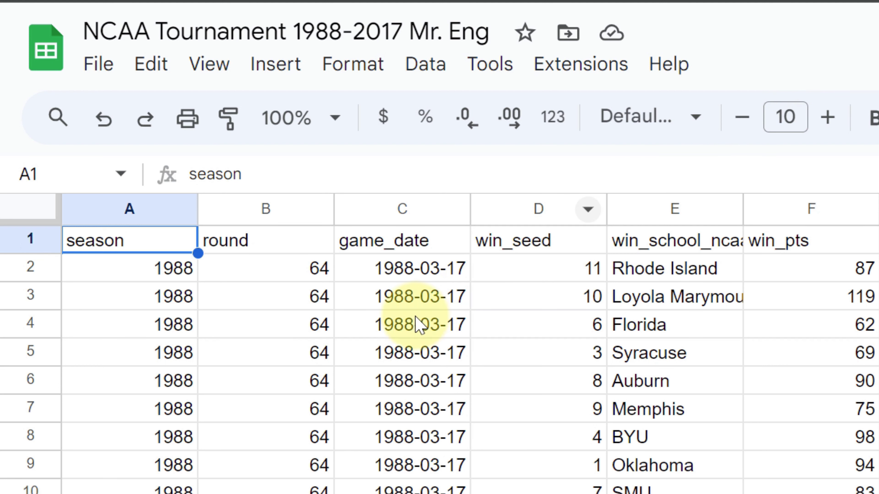
Make the text of the whole header row bold
click(410, 323)
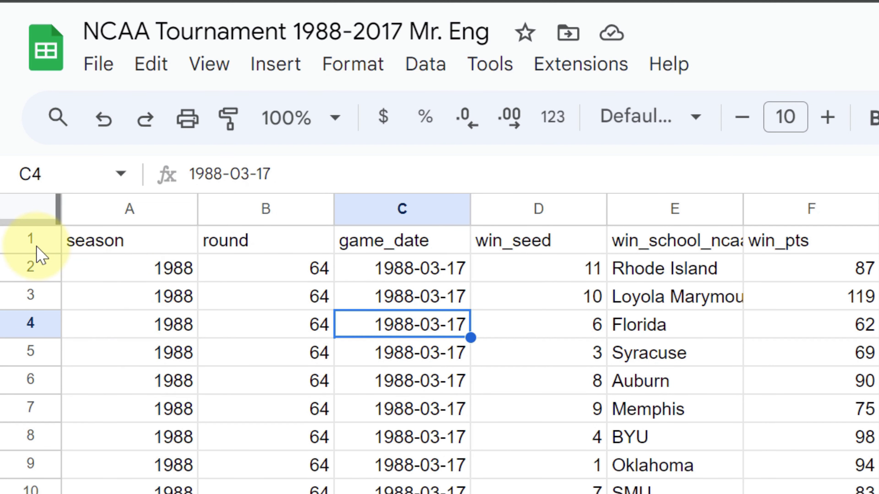
click(30, 240)
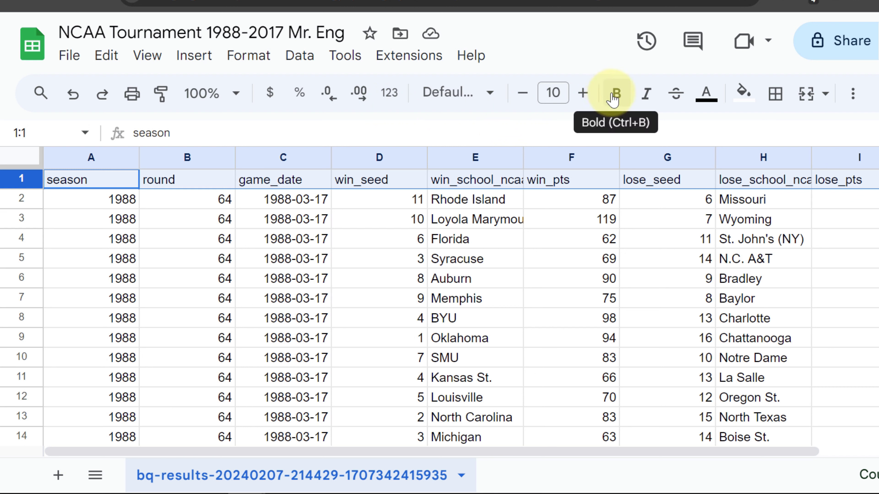
click(39, 97)
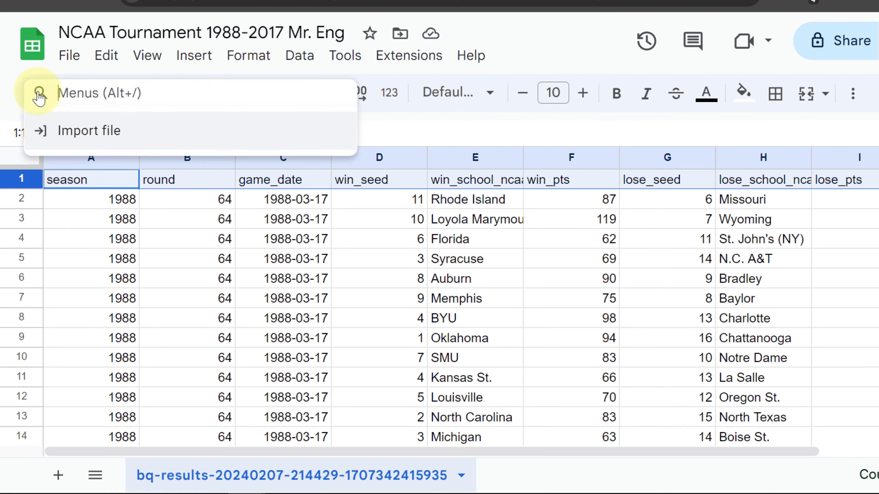
click(567, 71)
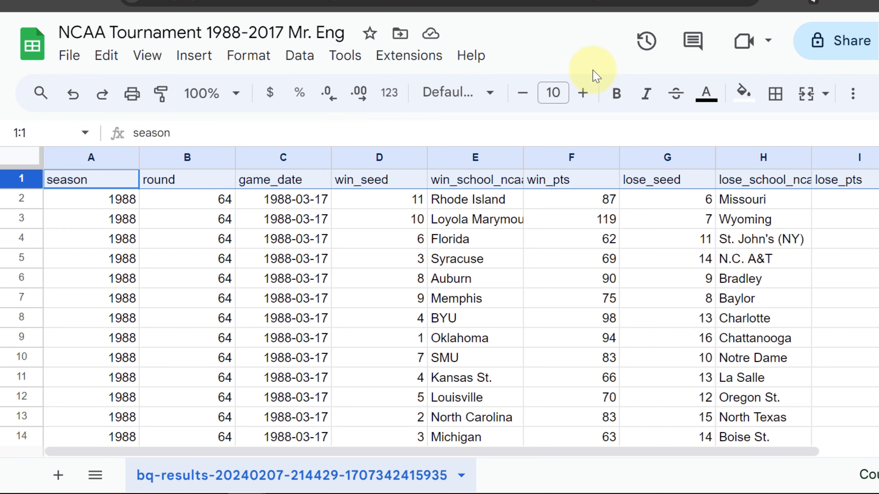
click(617, 97)
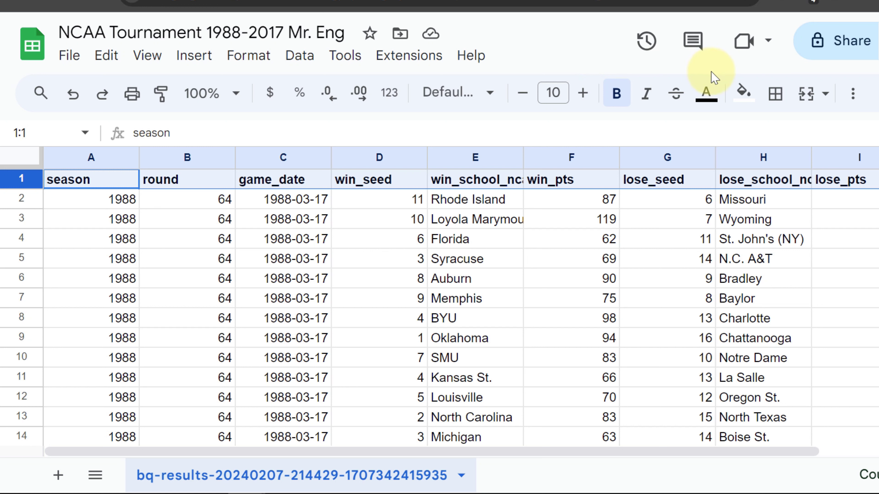
click(777, 95)
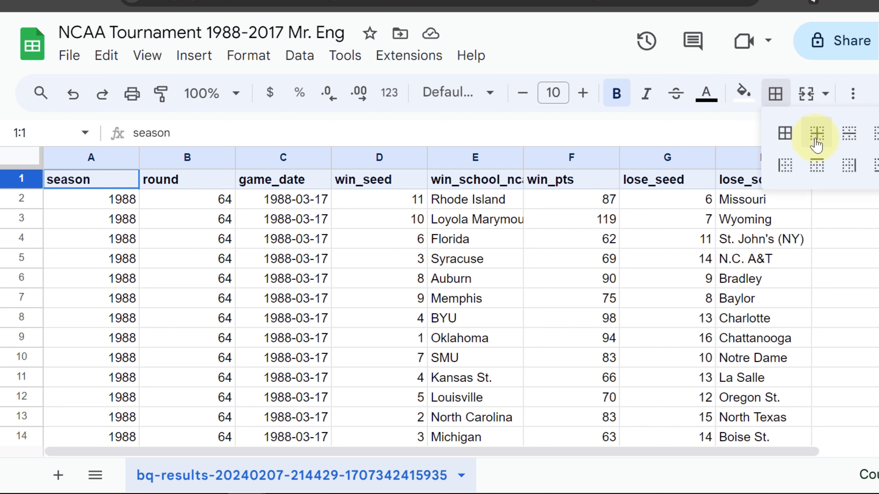
click(875, 168)
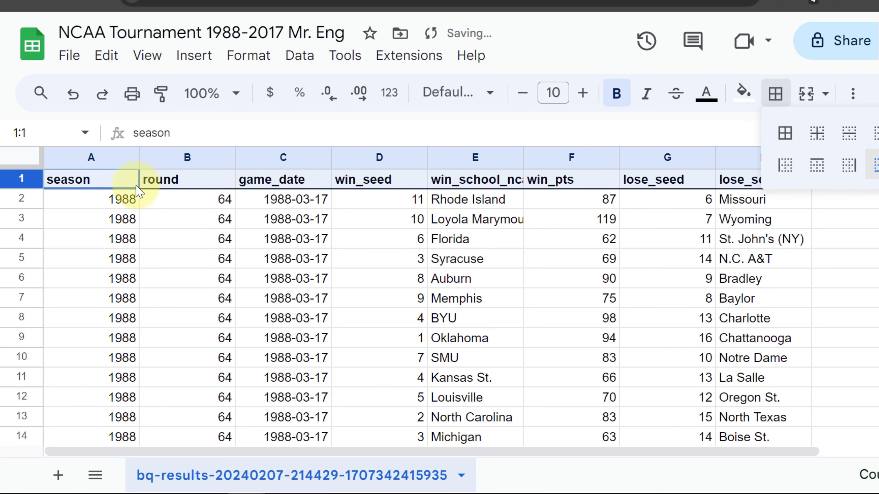
click(72, 93)
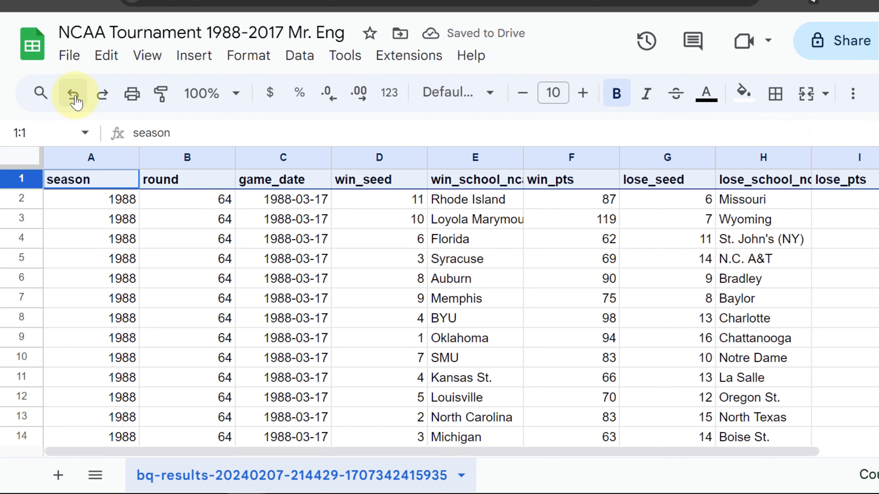
click(72, 94)
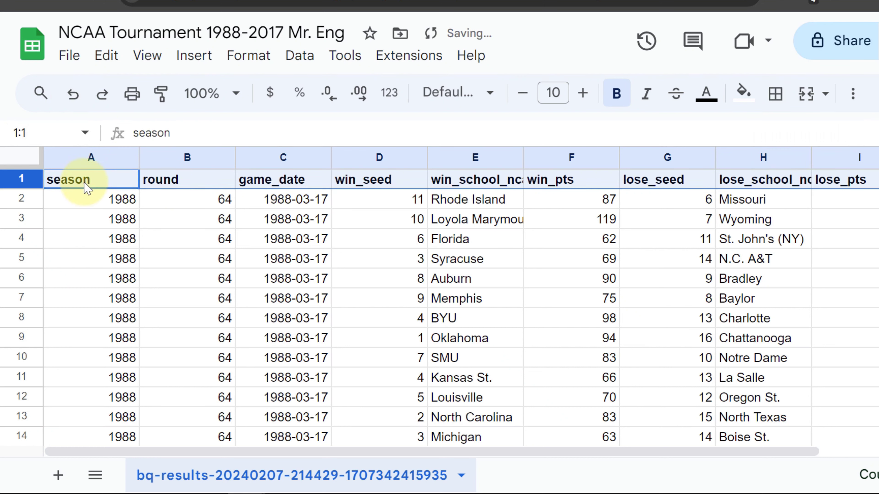
Underline the text of all column headings in row 1
click(40, 92)
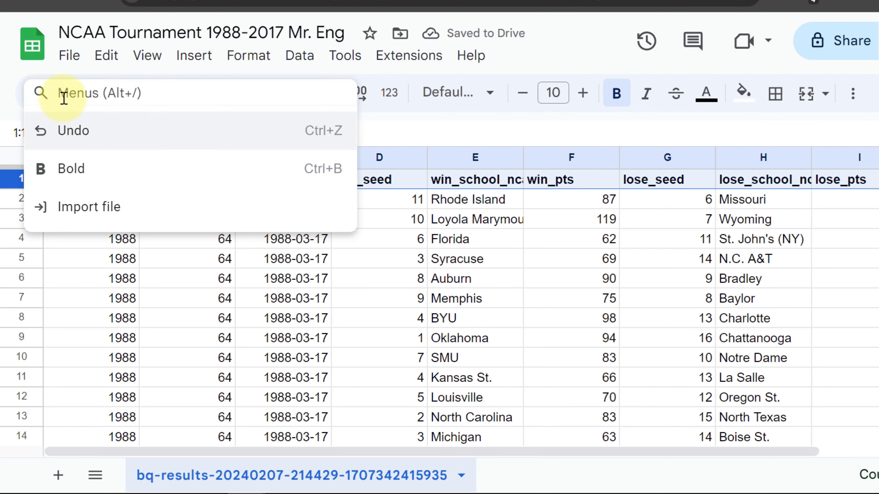
click(590, 52)
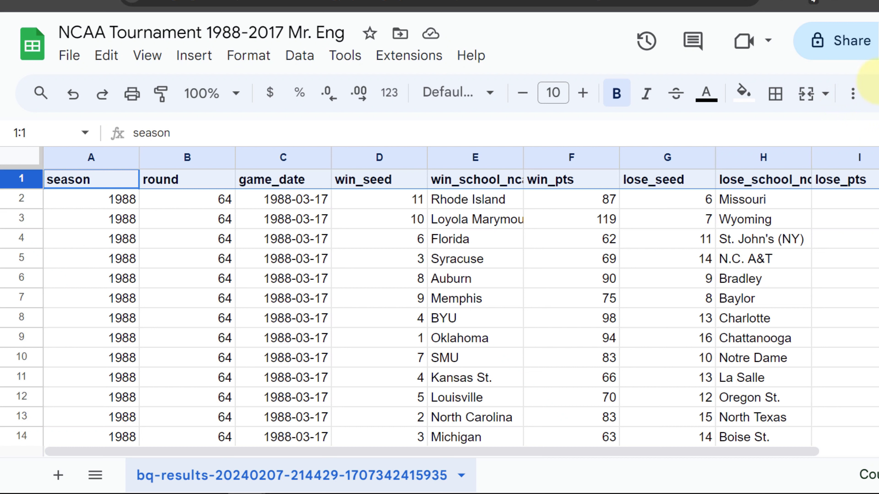
click(855, 99)
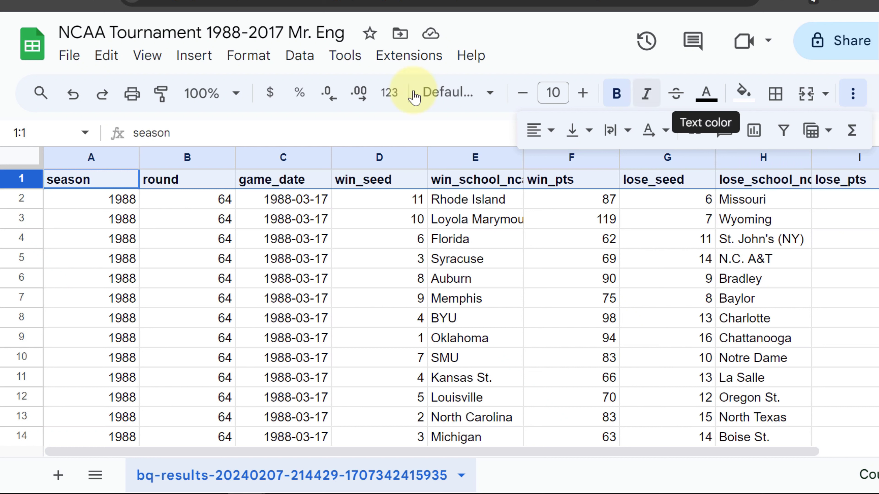
click(249, 57)
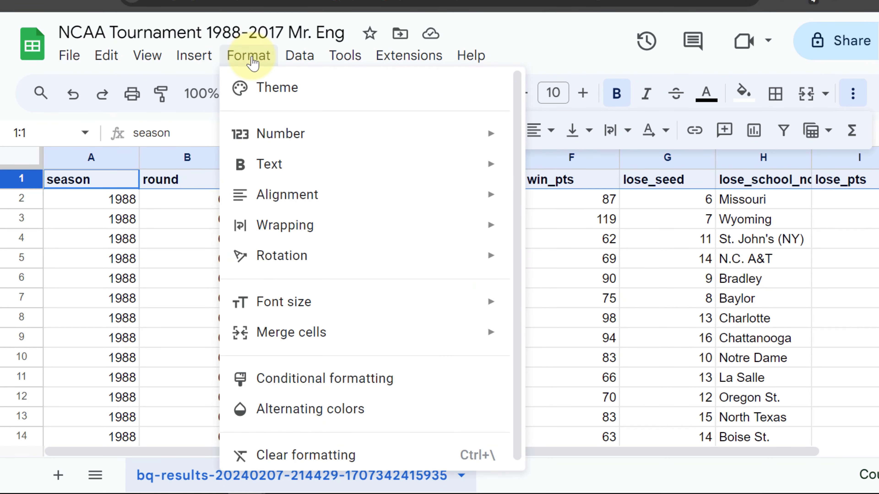
mouse_move(303, 164)
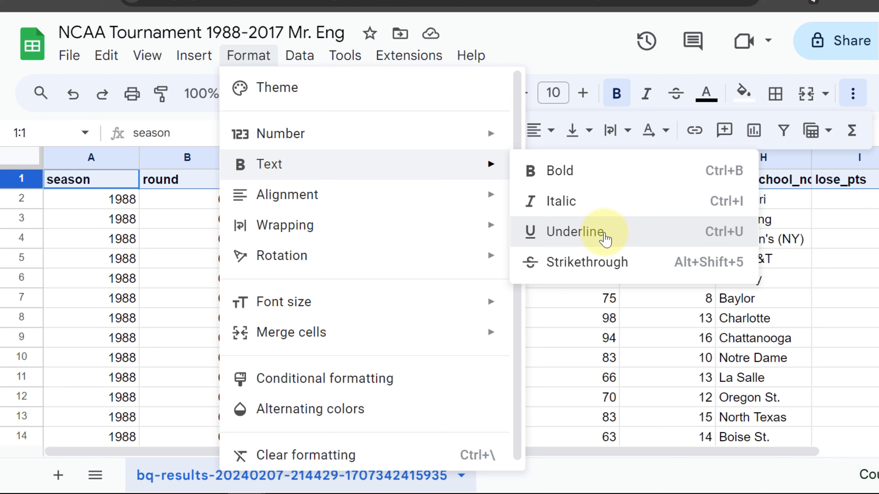
click(604, 237)
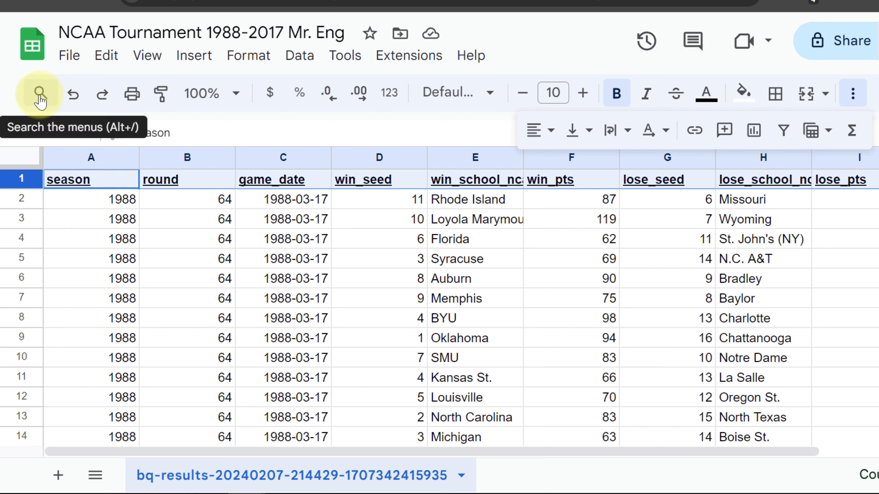
Freeze the first two rows of the sheet and check the frozen area against the data rows further down
click(251, 64)
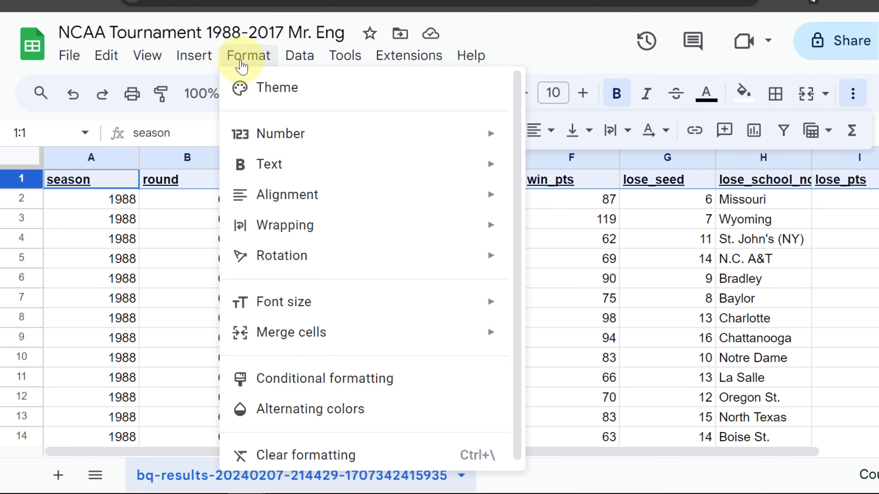
click(189, 63)
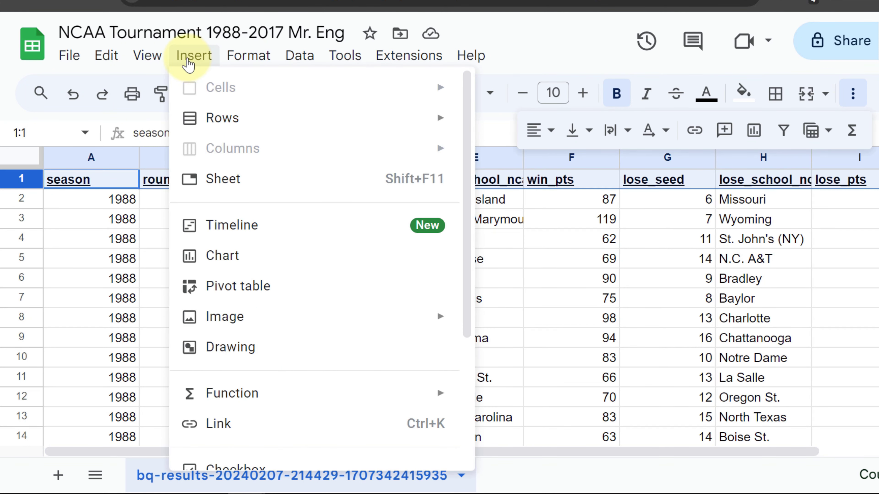
mouse_move(147, 64)
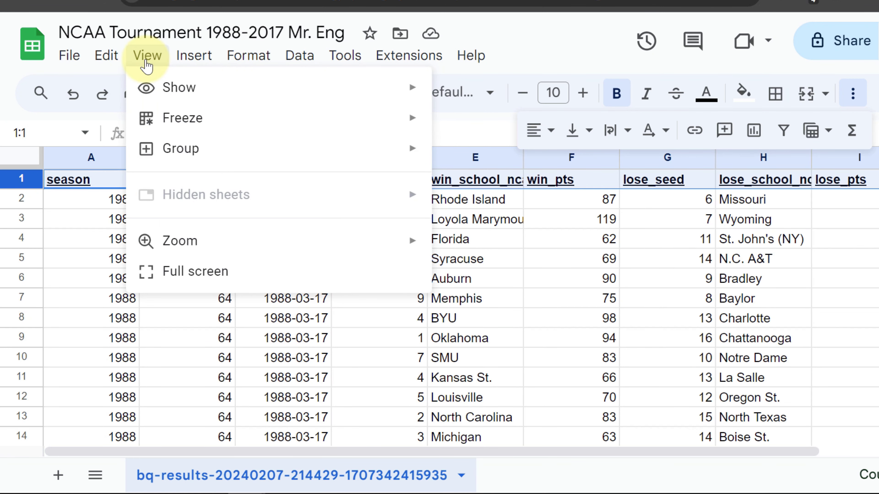
mouse_move(170, 121)
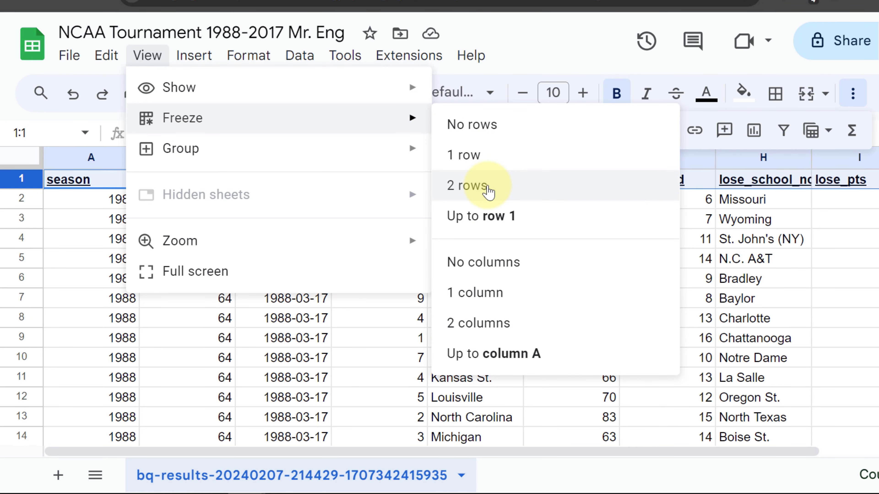
click(488, 191)
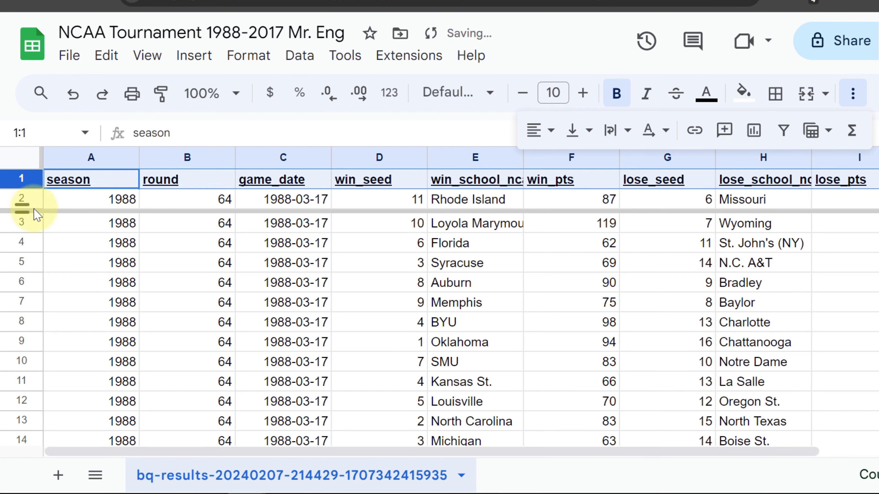
click(84, 244)
scroll(73, 231, down, 2)
scroll(74, 231, down, 7)
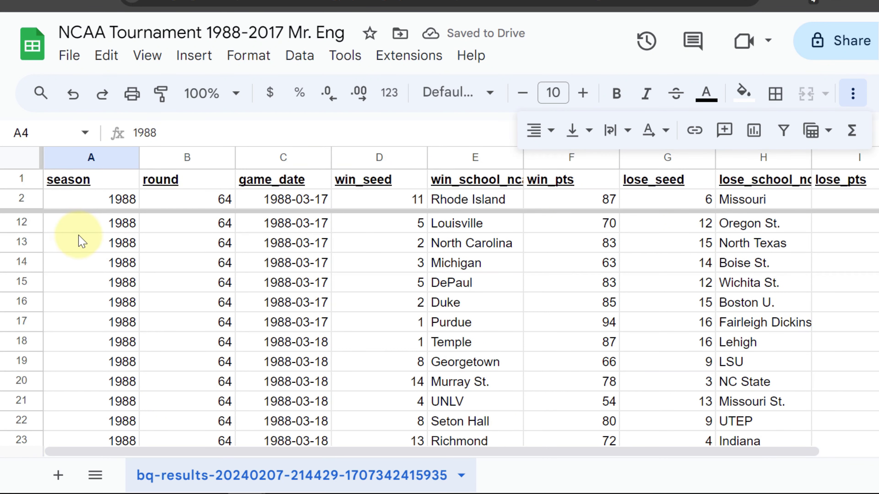
scroll(100, 256, down, 3)
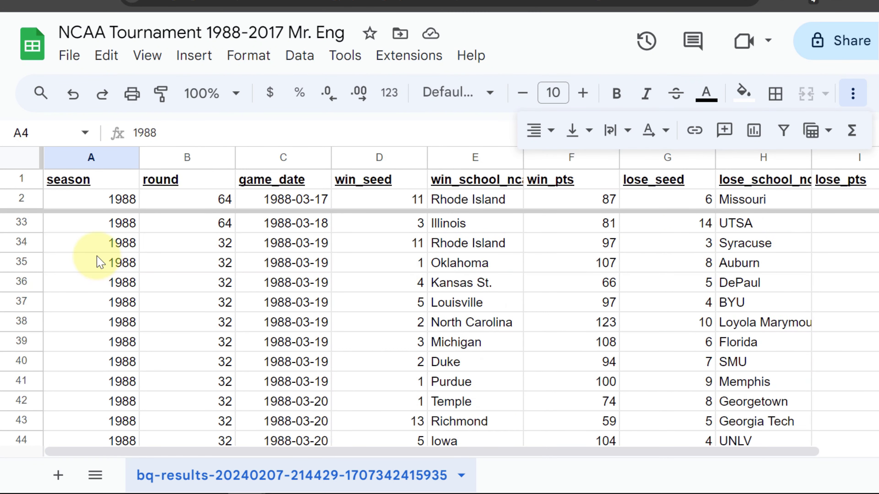
scroll(91, 246, up, 6)
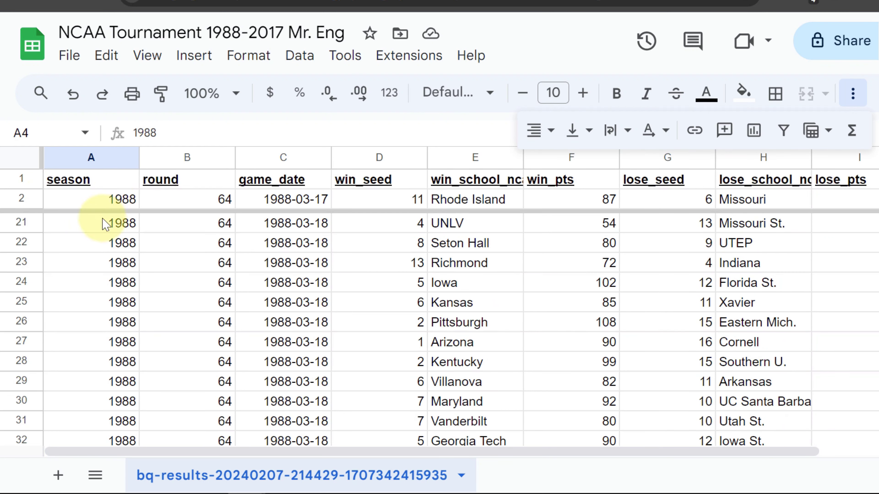
scroll(108, 239, up, 6)
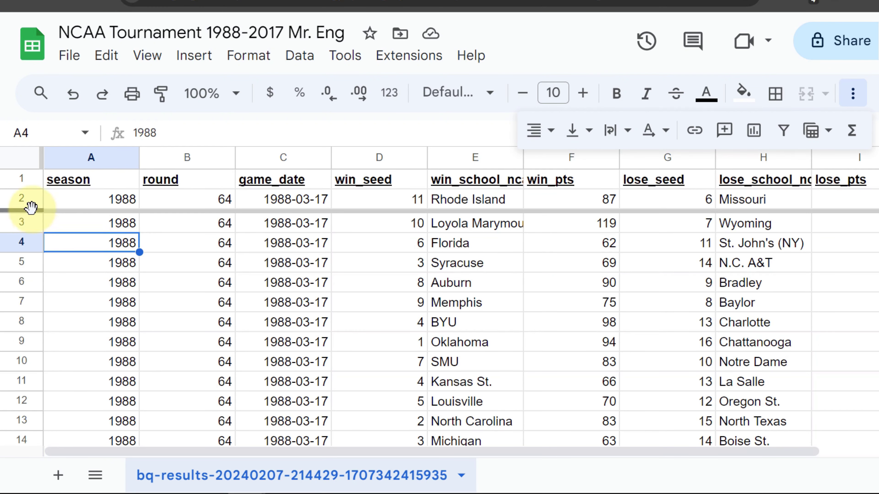
Reduce the frozen area so that it covers only the header row
drag(32, 208, 33, 186)
scroll(120, 261, down, 1)
scroll(120, 264, up, 1)
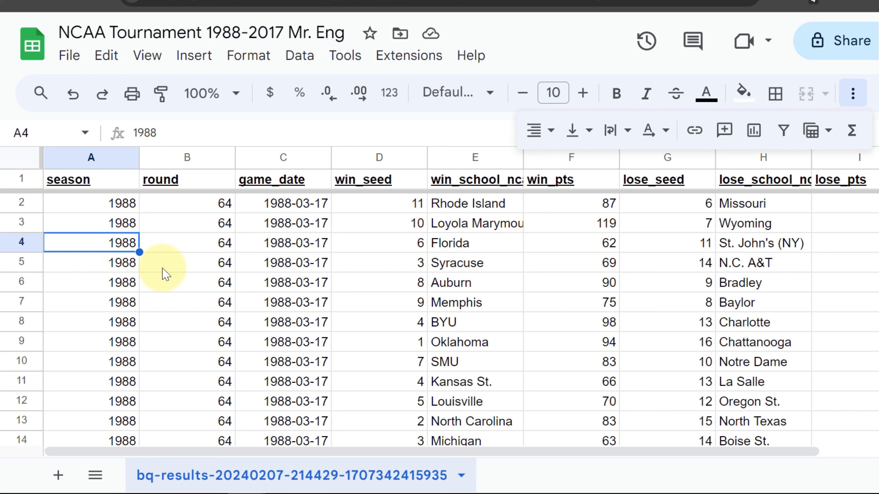
Center all cells of the sheet horizontally
click(172, 242)
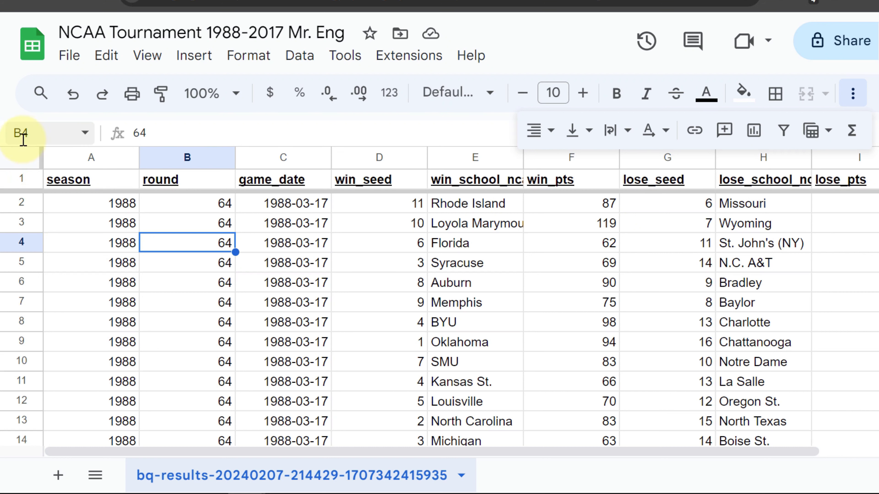
click(21, 165)
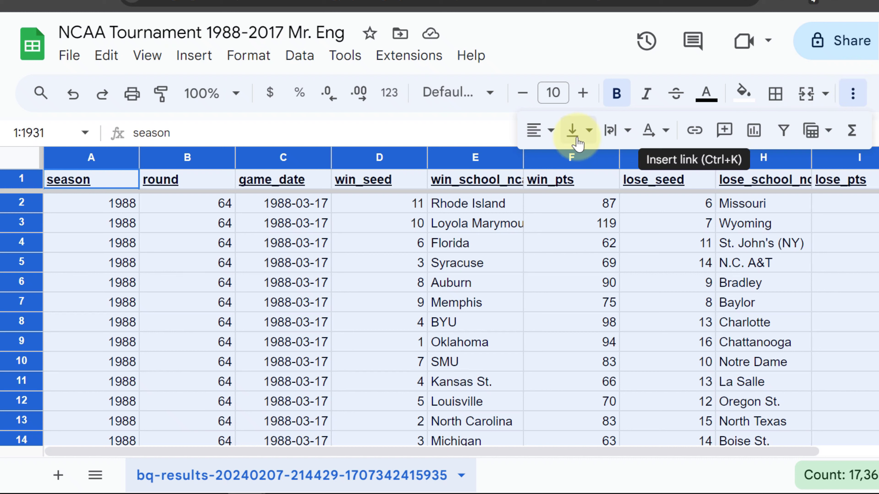
click(549, 137)
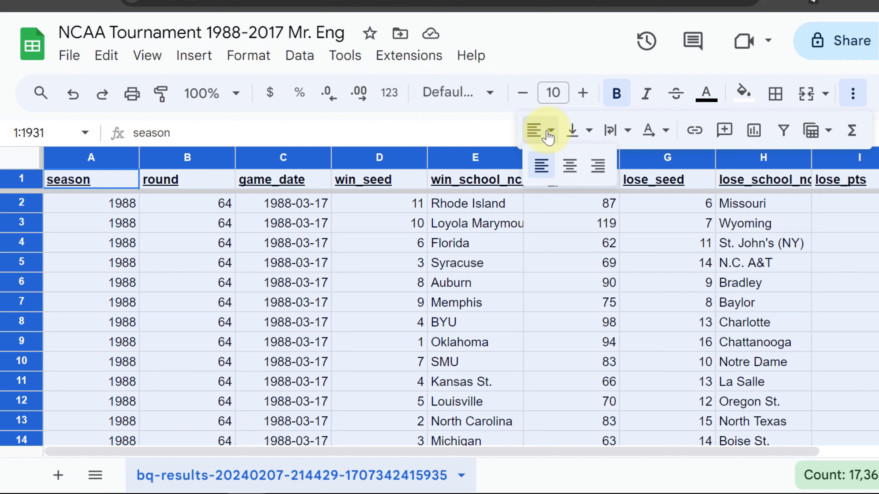
click(571, 167)
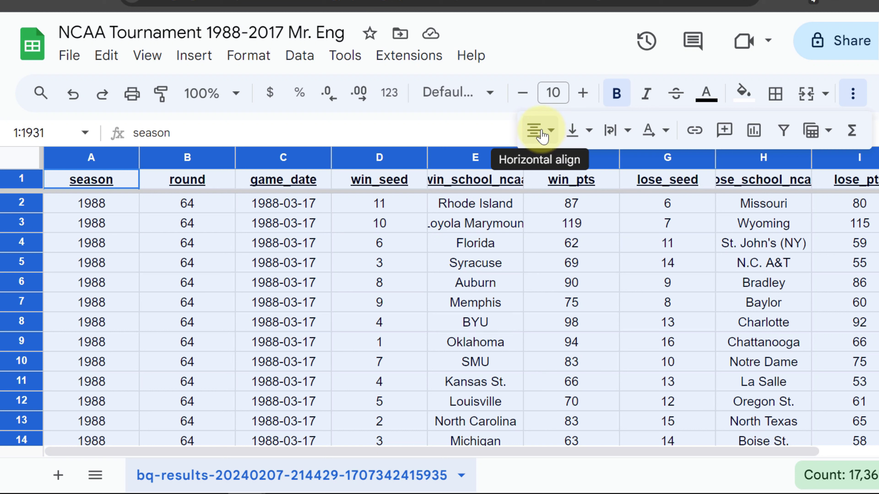
click(811, 93)
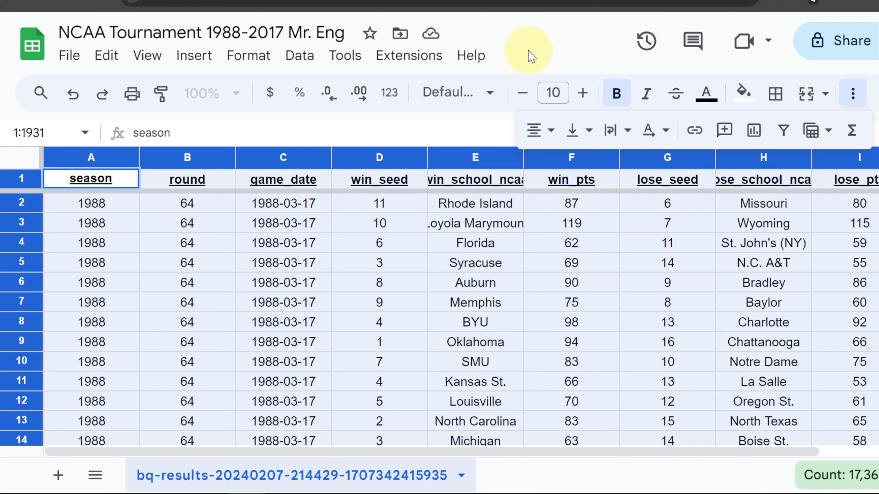
click(853, 100)
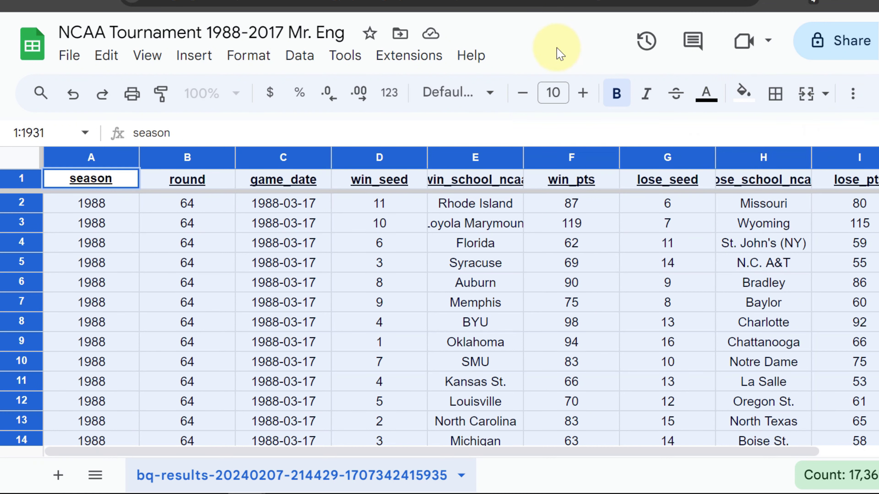
Search the sheet for "win_school" and close the search on the matching header cell
key(ctrl+f)
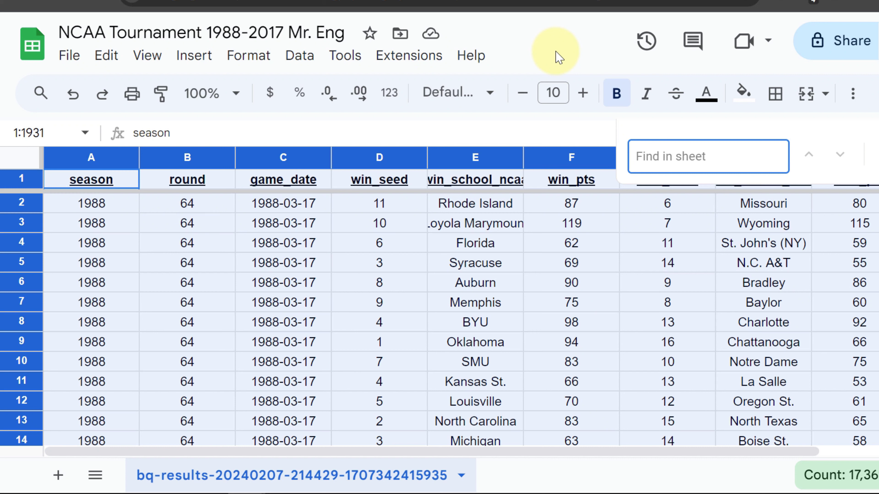
text(win)
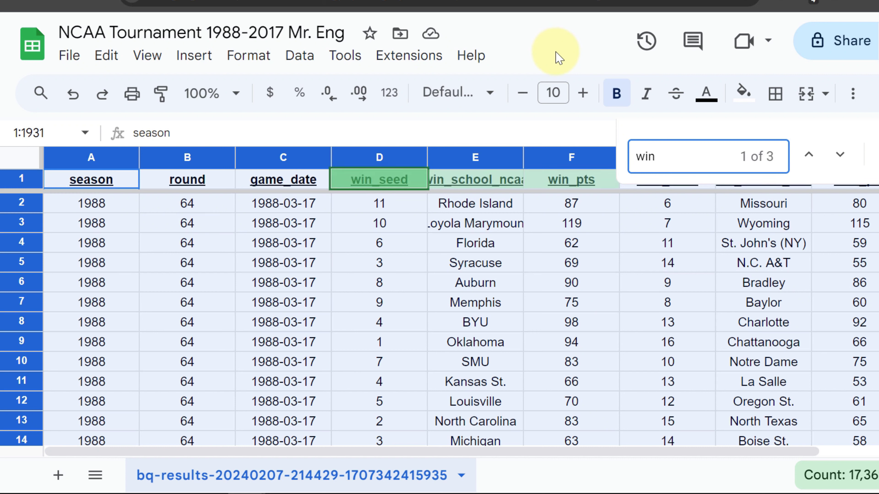
text(_school)
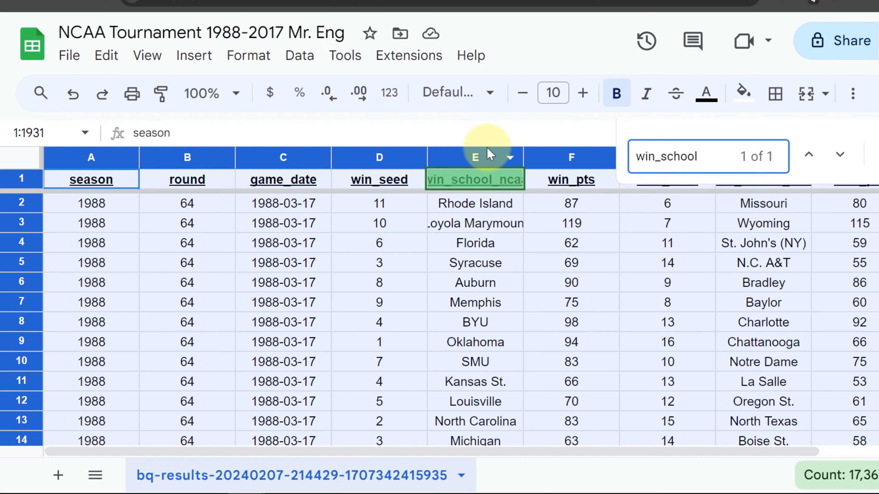
key(Escape)
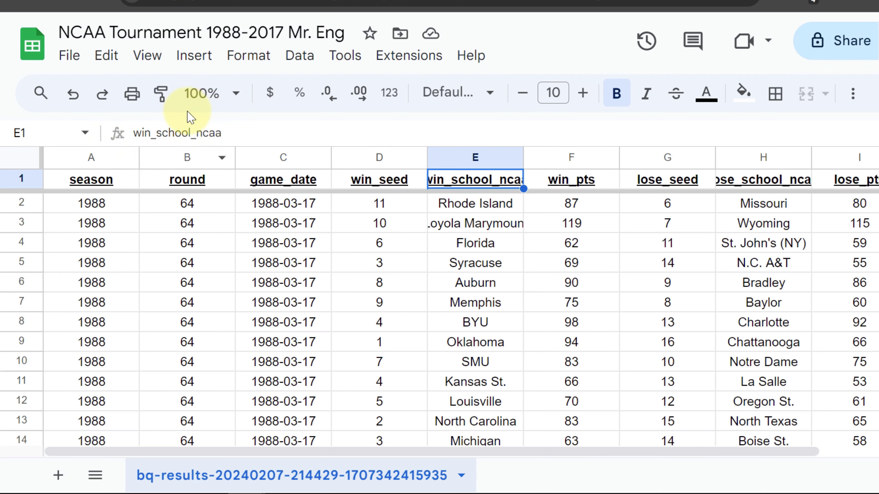
Shorten the headers in E1 and H1 to win_school and lose_school, widening column H
drag(236, 133, 192, 139)
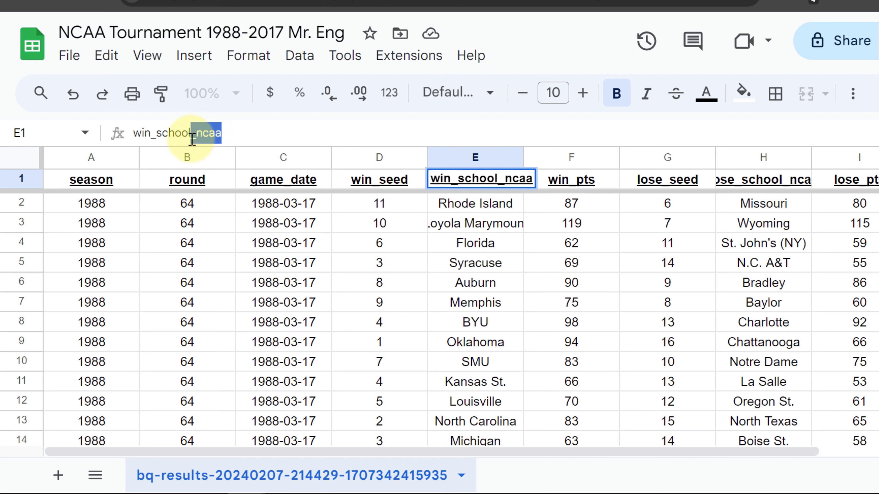
key(BackSpace)
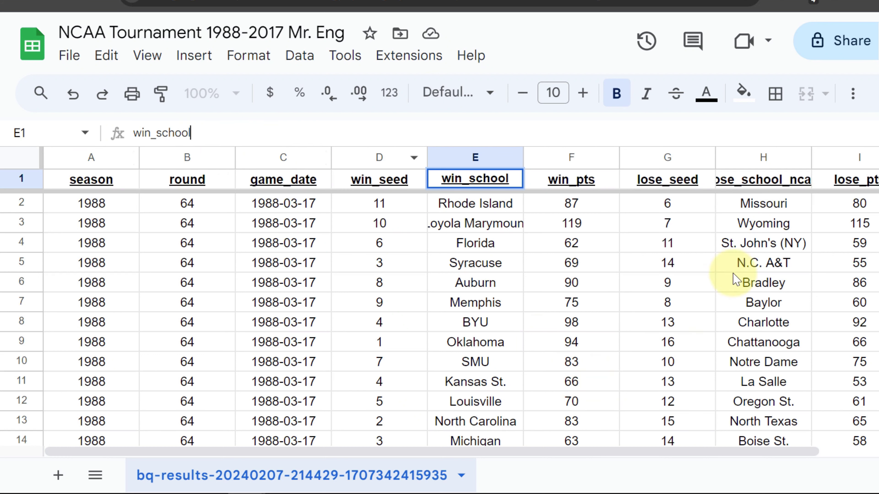
drag(810, 154, 842, 154)
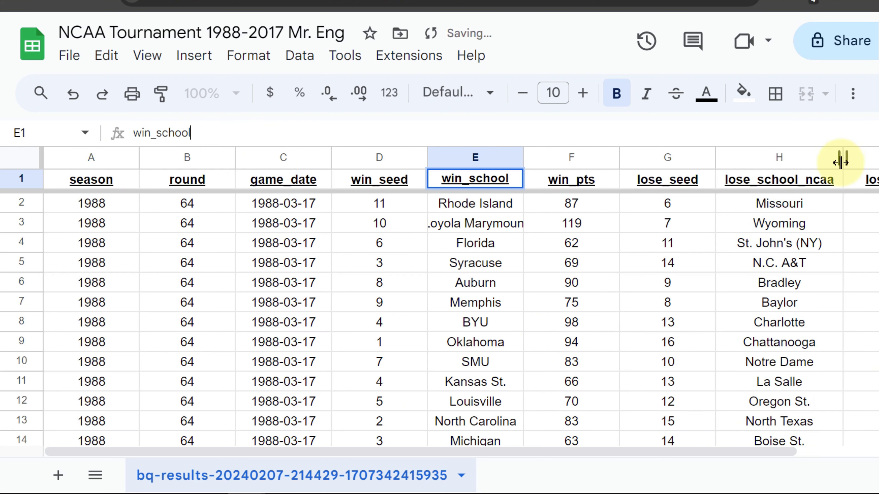
click(795, 182)
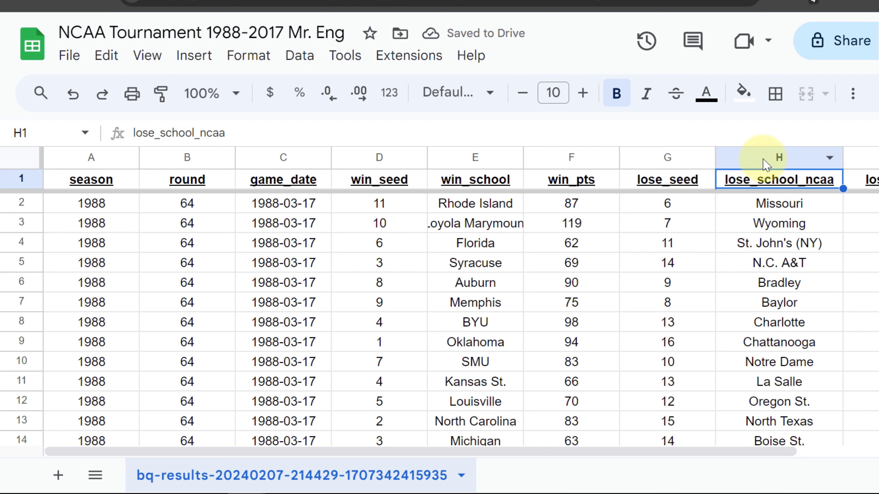
click(261, 133)
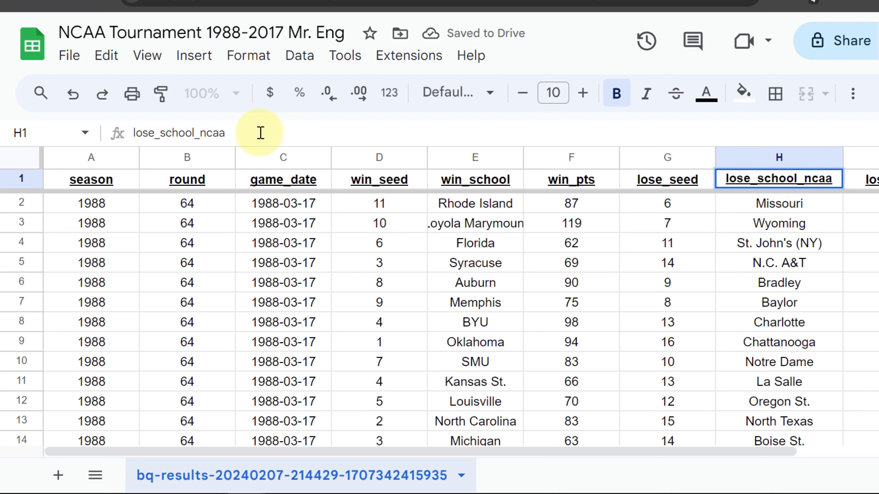
key(BackSpace)
key(BackSpace)
key(BackSpace)
key(BackSpace)
key(BackSpace)
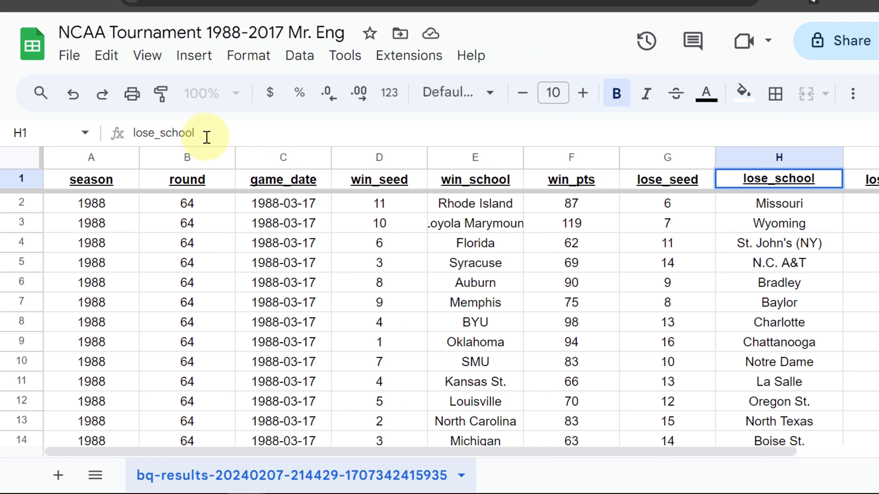
key(Return)
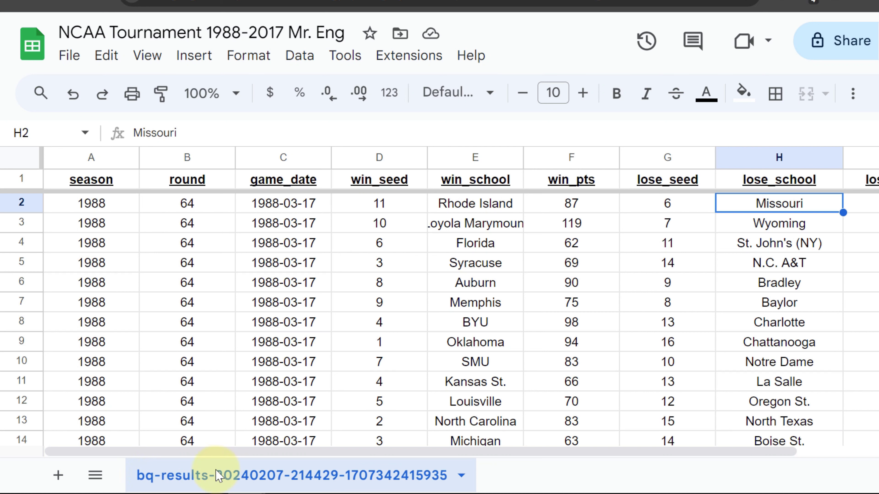
Rename the bq-results sheet as ncaa_tournament_1988-2017
click(463, 476)
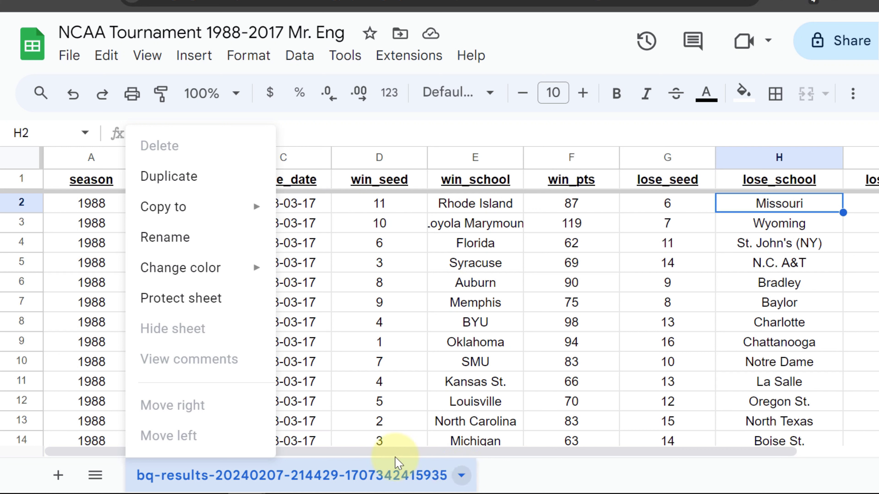
click(165, 243)
text(n)
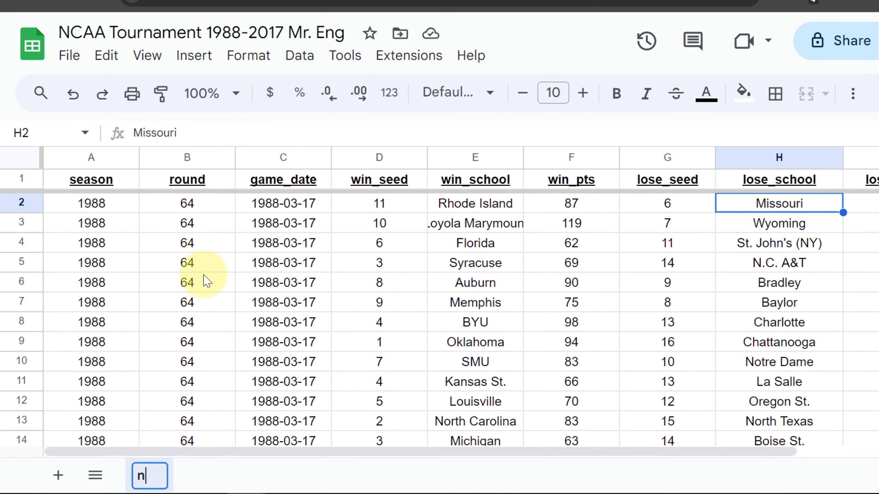
text(caaa_to)
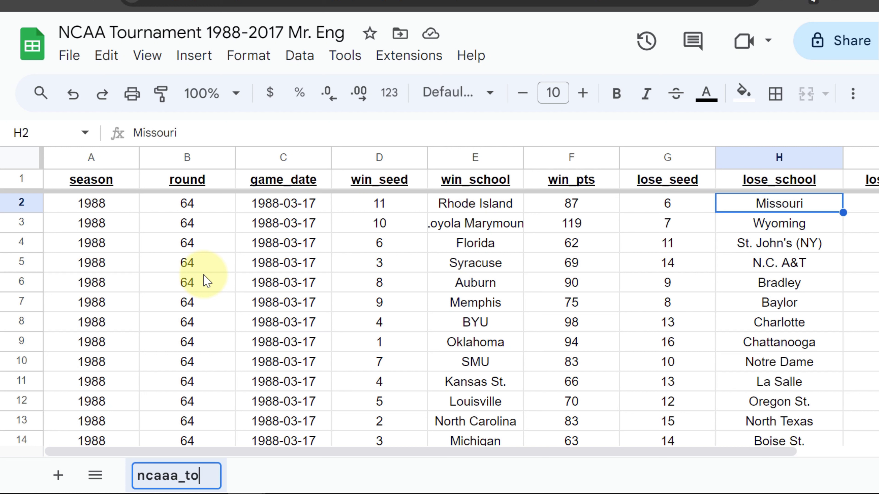
key(BackSpace)
key(BackSpace)
key(BackSpace)
key(BackSpace)
text(_)
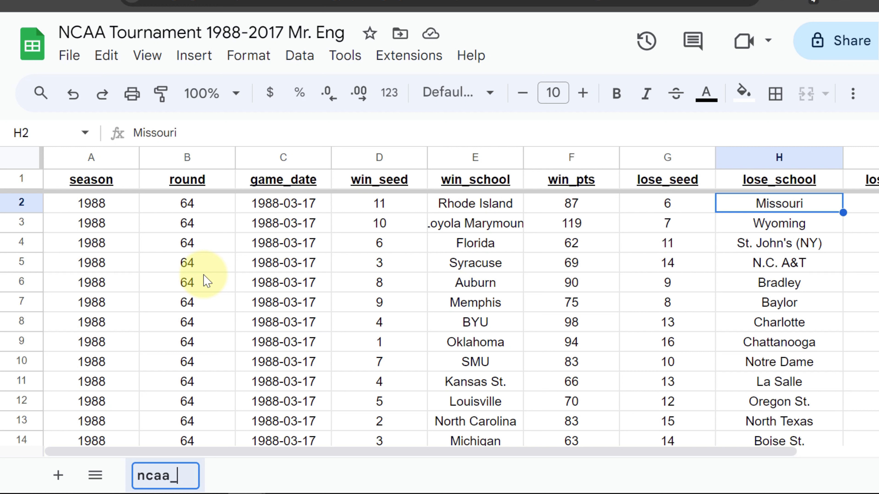
text(tournament)
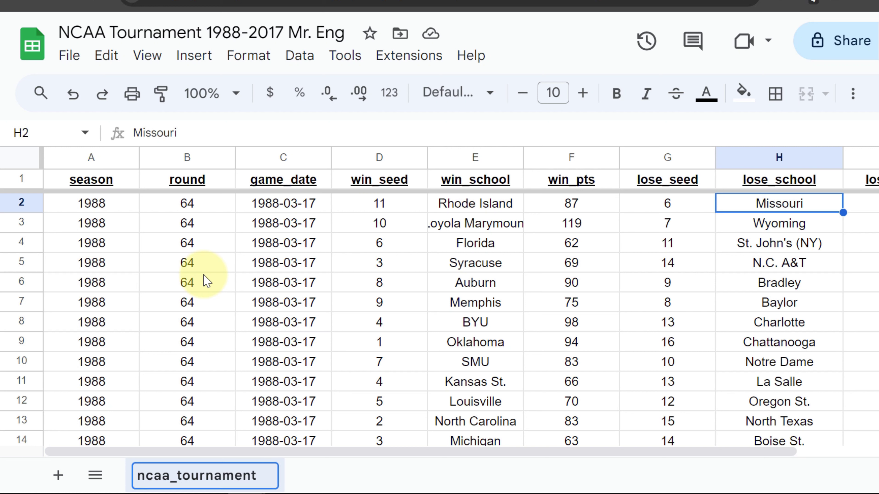
text(_1988)
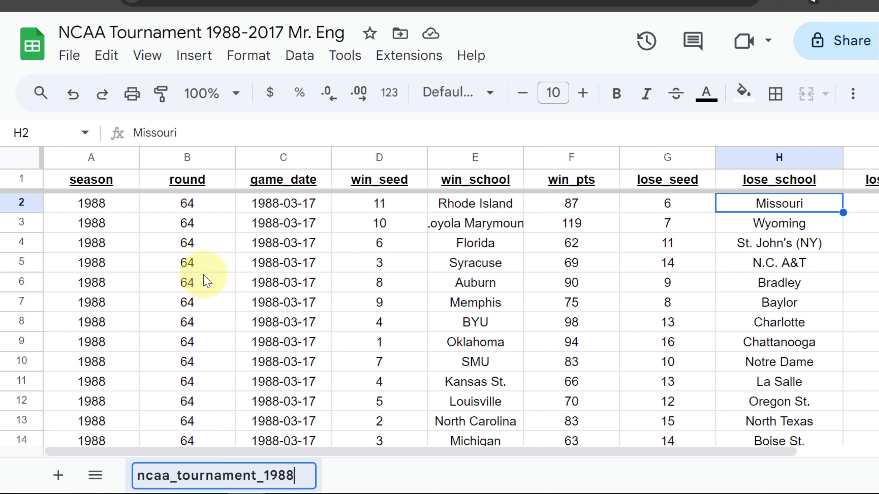
text(-2017)
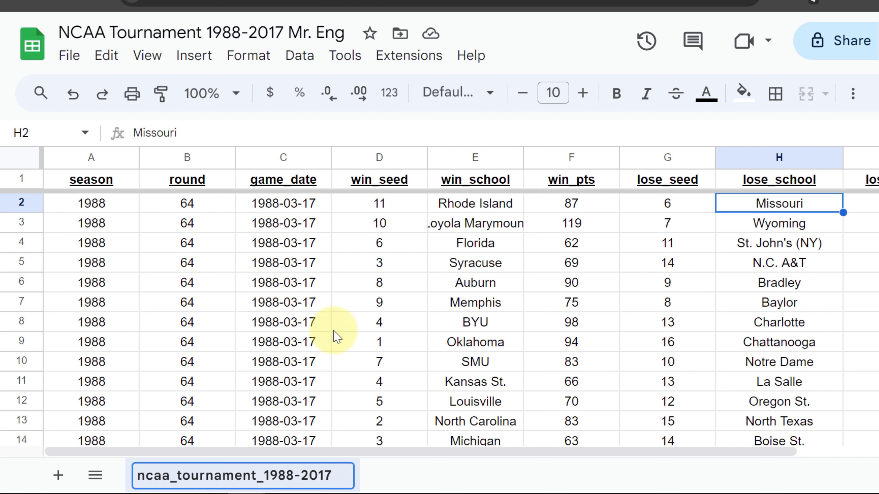
click(412, 479)
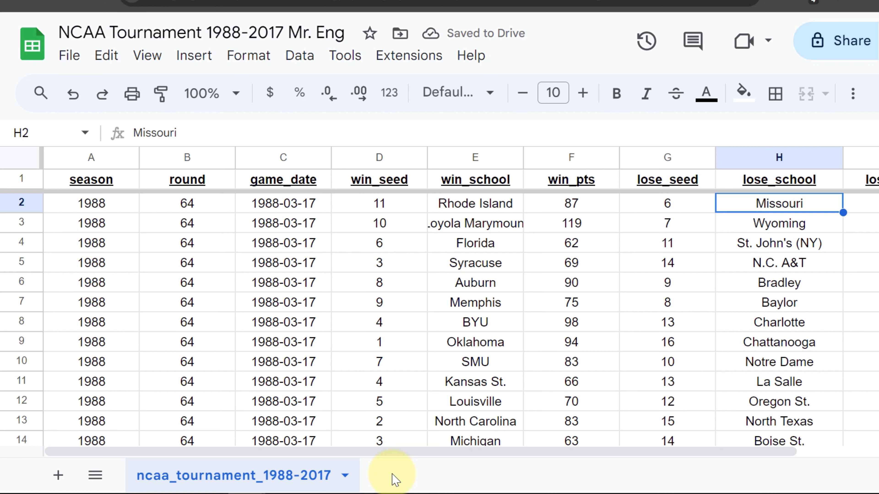
Open the advanced range sorting options for the entire sheet and mark the data as having a header row
click(26, 168)
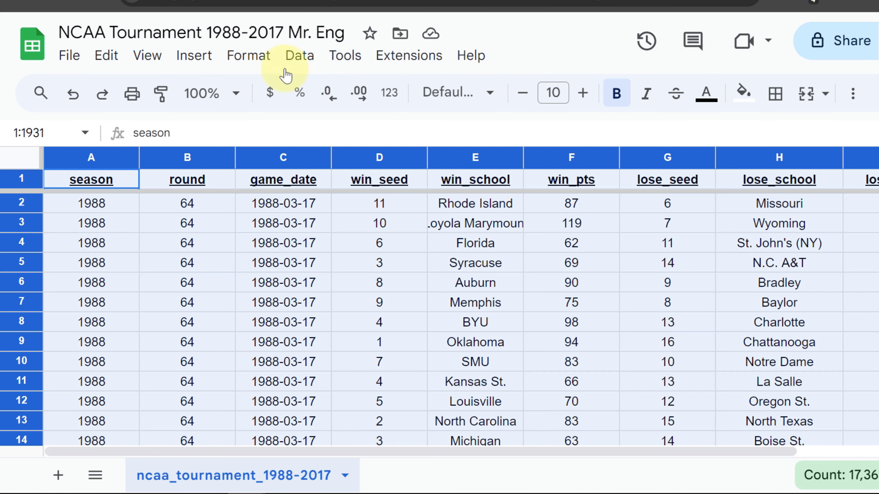
click(299, 57)
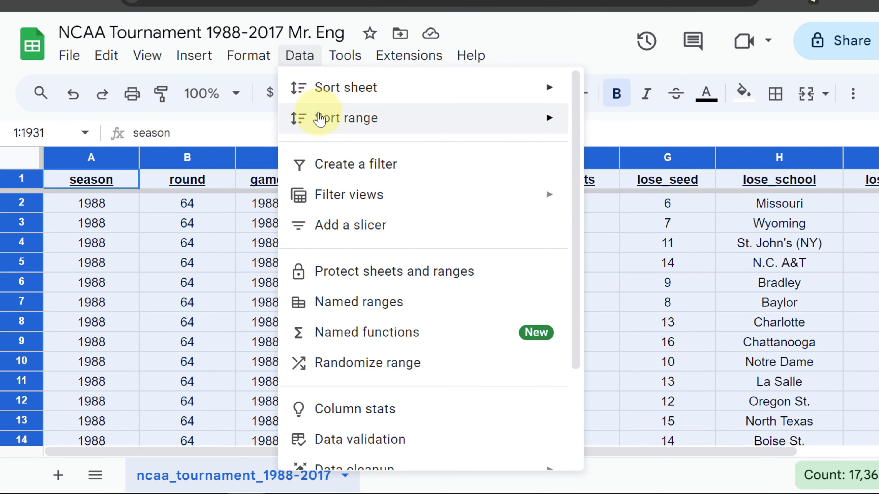
mouse_move(320, 120)
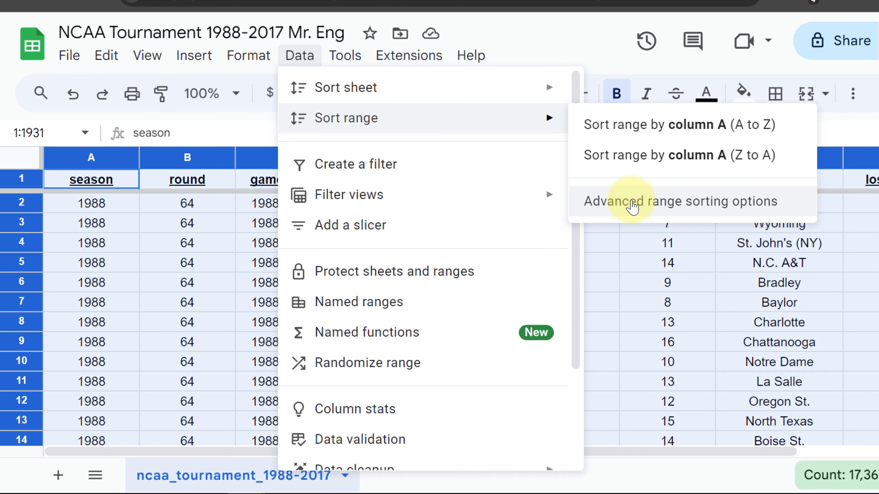
click(632, 204)
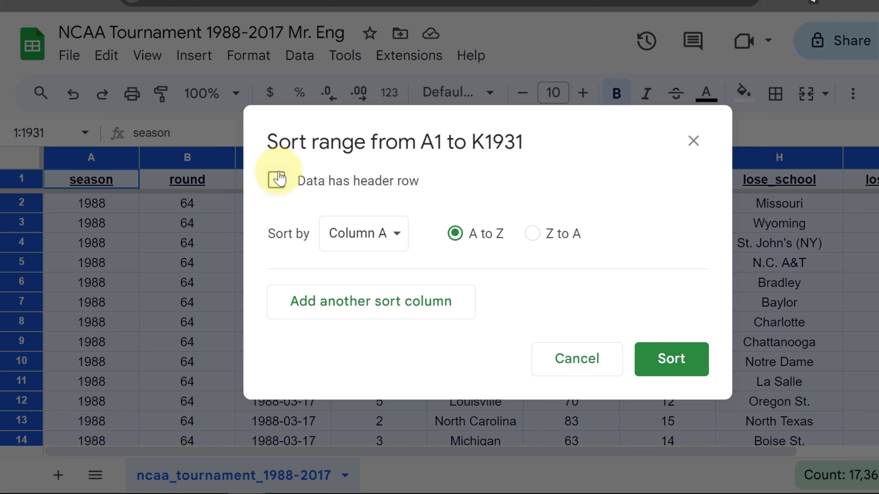
click(277, 180)
click(276, 180)
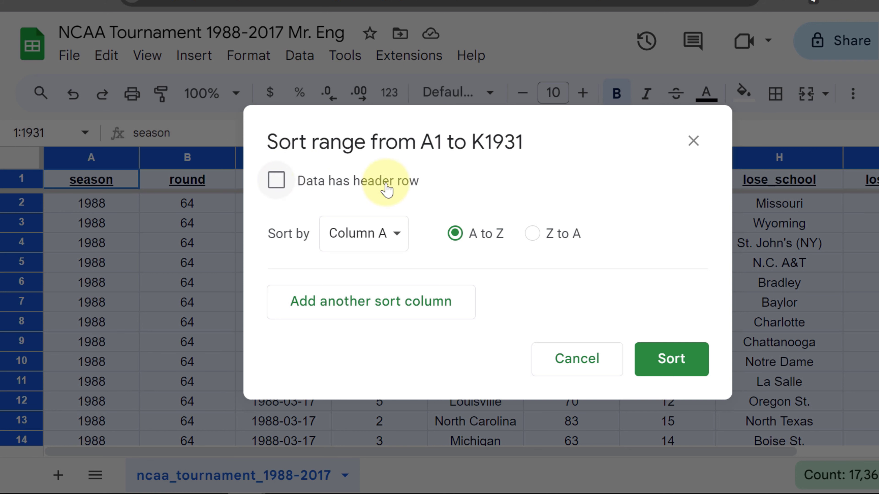
click(282, 185)
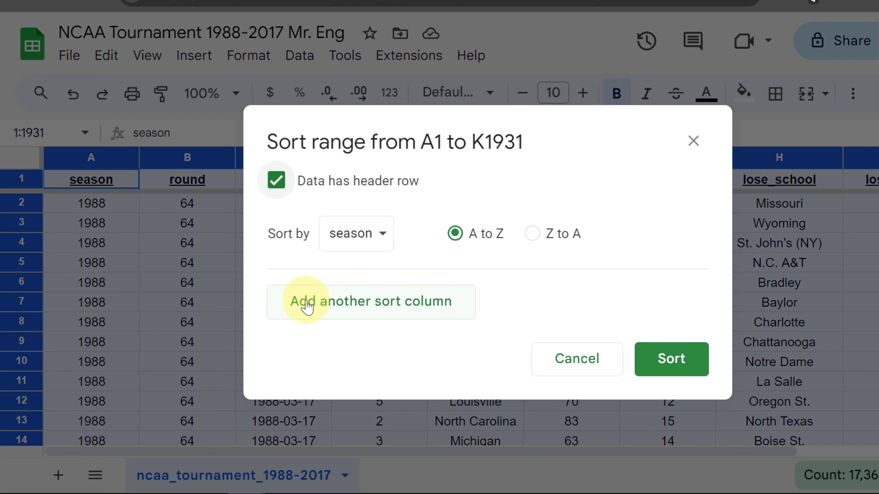
Add round as the second sort column, ordered Z to A
click(323, 301)
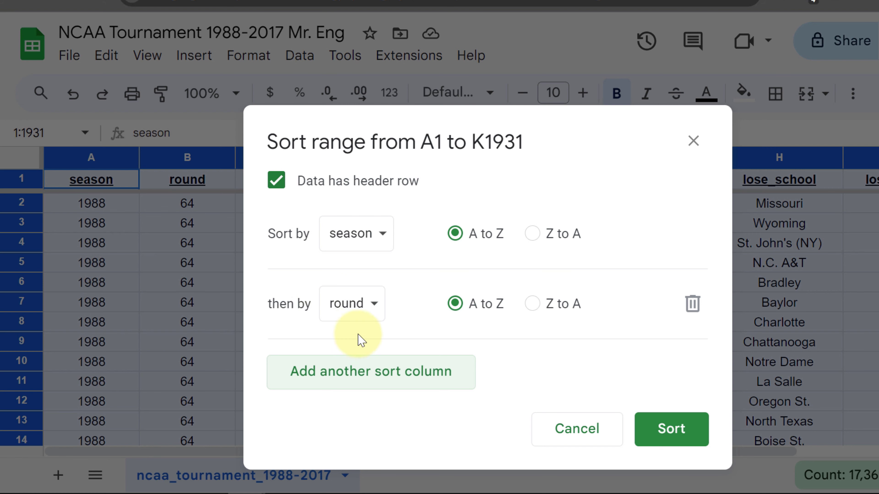
click(360, 305)
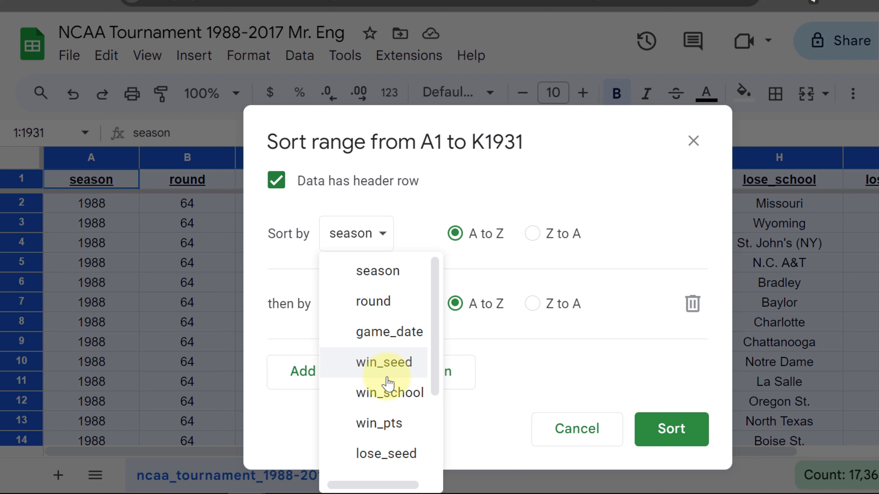
click(401, 305)
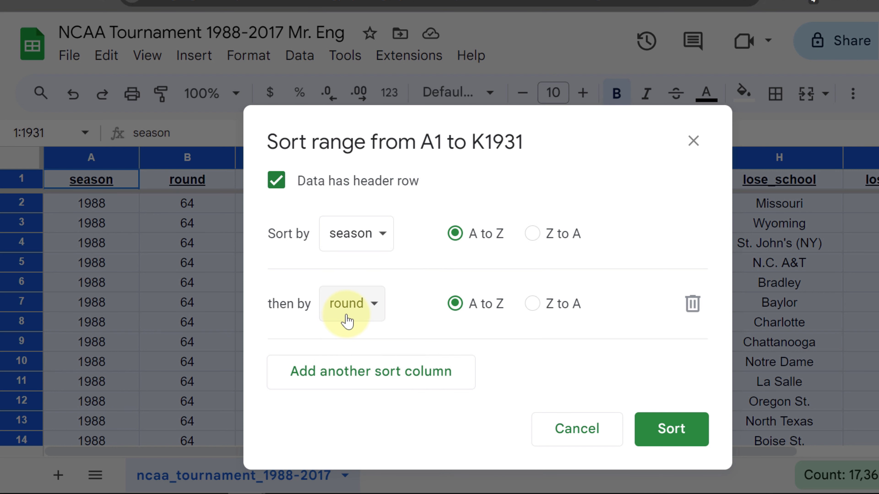
click(533, 305)
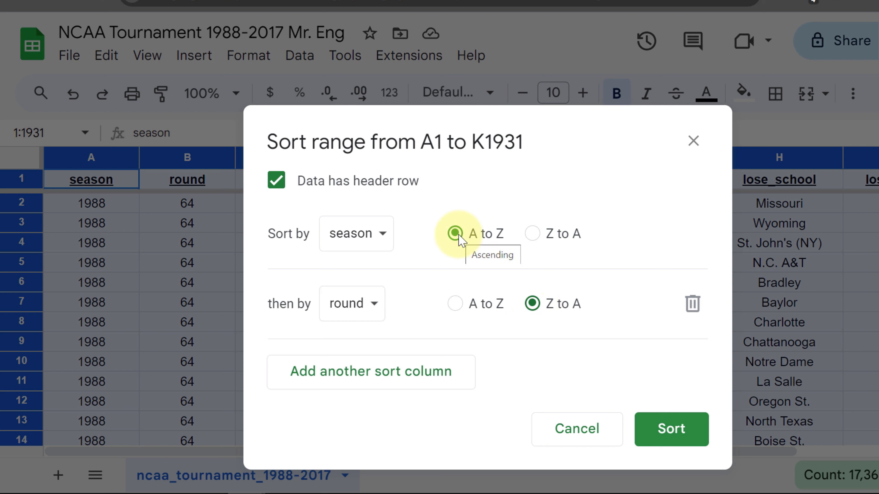
Add win_seed as the third sort column, ordered A to Z, and apply the sort
click(333, 380)
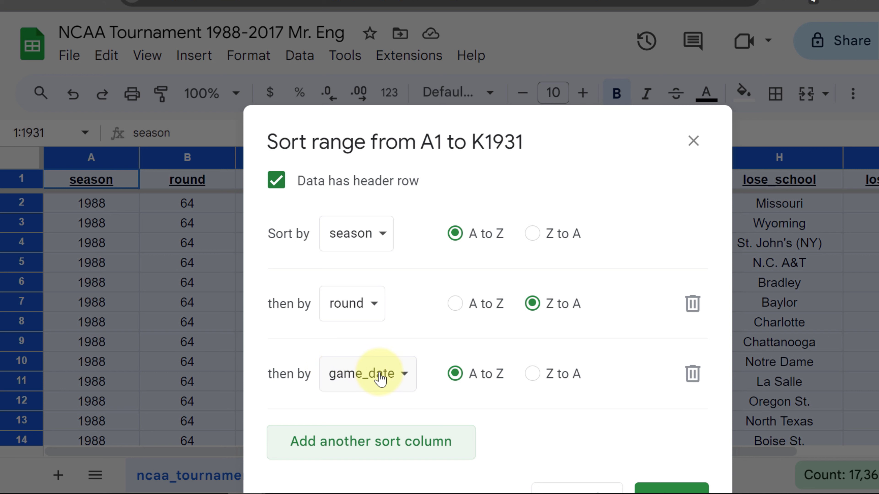
click(396, 376)
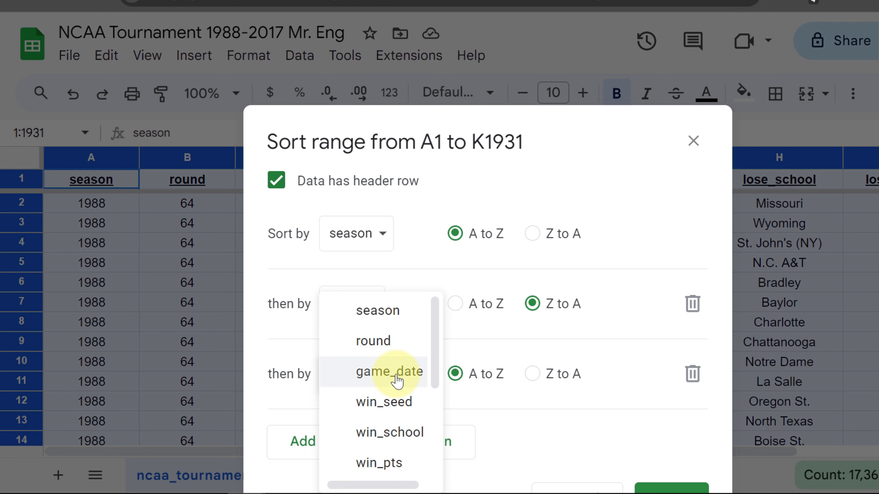
click(407, 410)
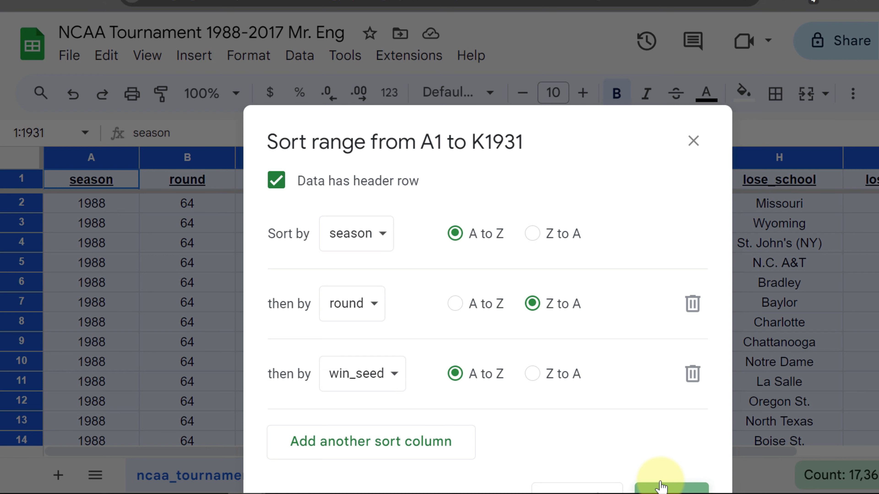
click(662, 488)
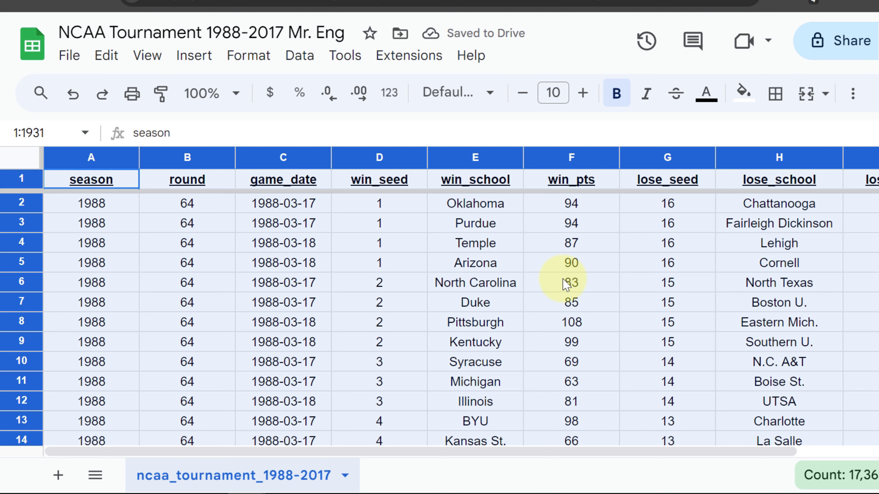
click(304, 227)
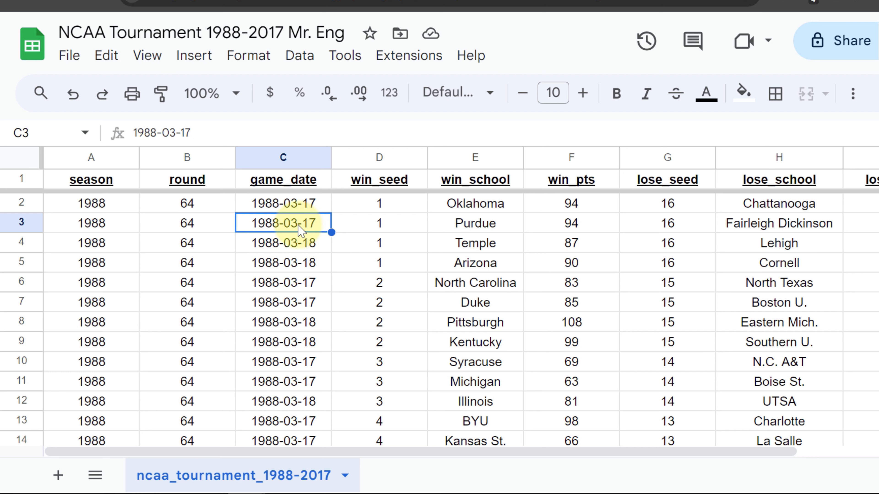
Create a pivot table in a new sheet from all the data of the ncaa_tournament_1988-2017 sheet
click(27, 167)
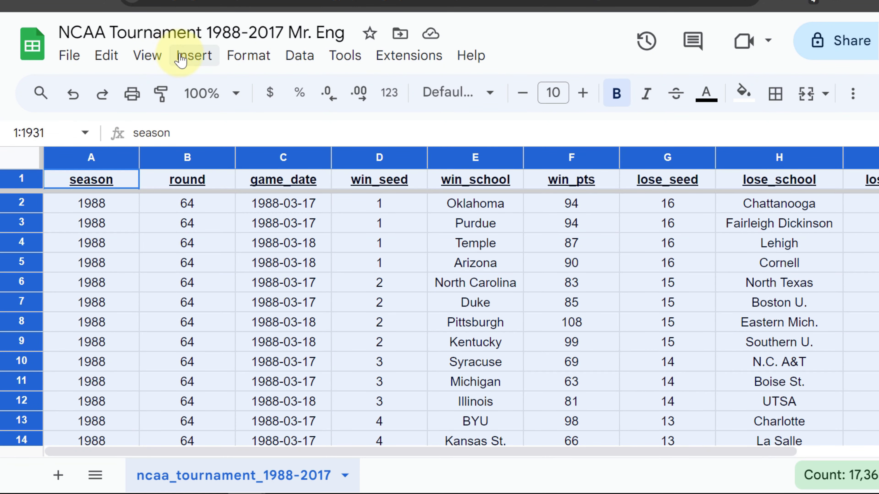
click(202, 59)
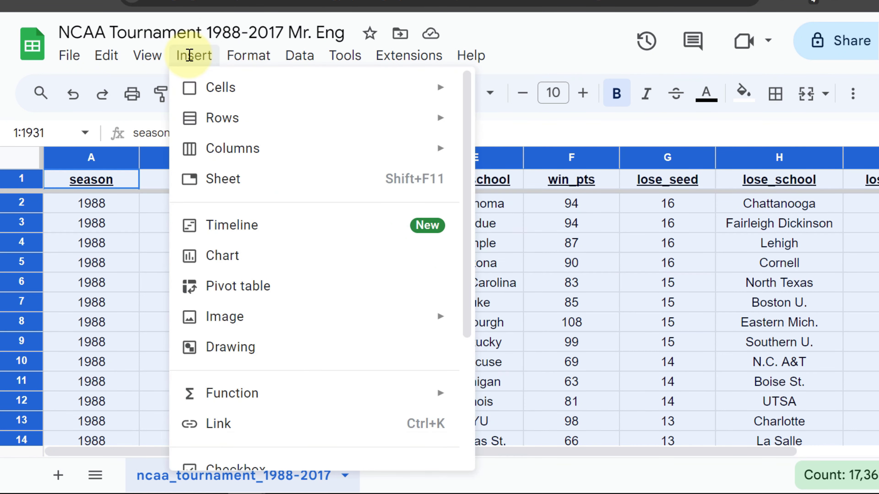
click(266, 294)
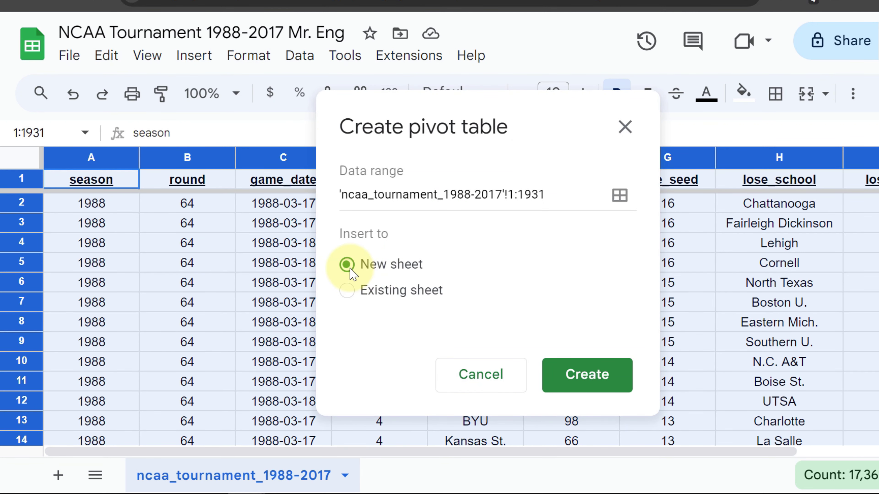
click(578, 381)
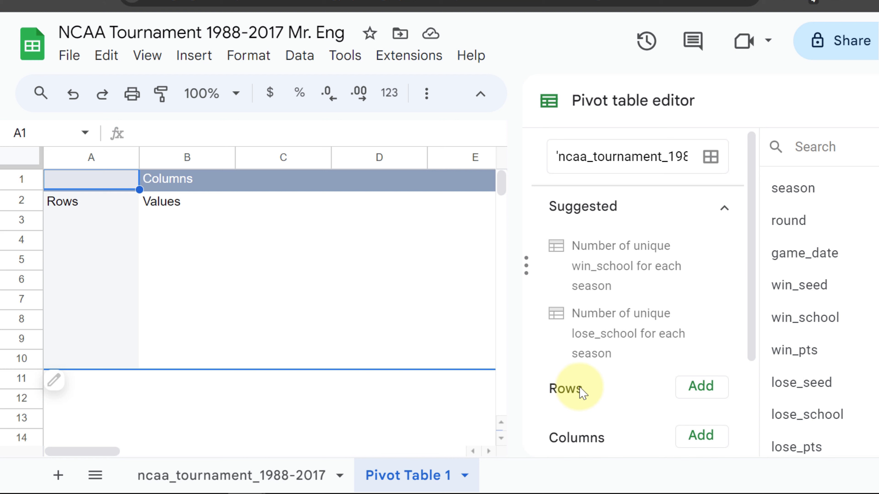
Add the season field to the rows of the pivot table
click(702, 394)
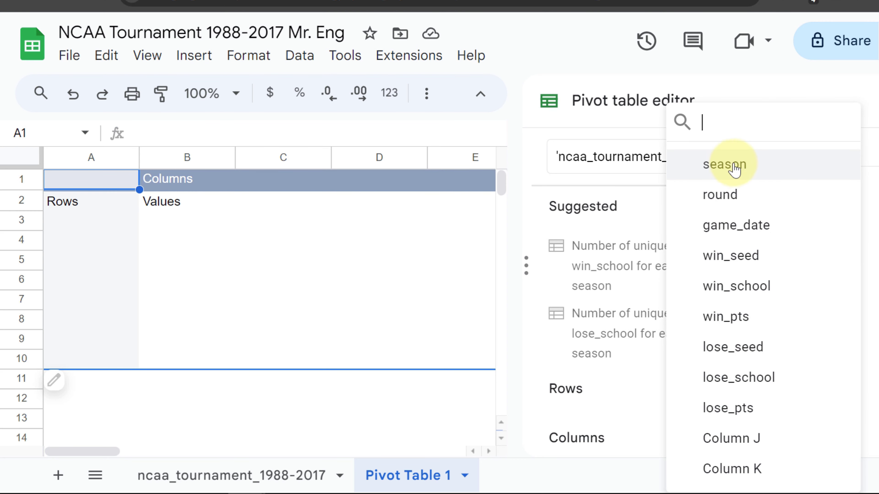
click(757, 89)
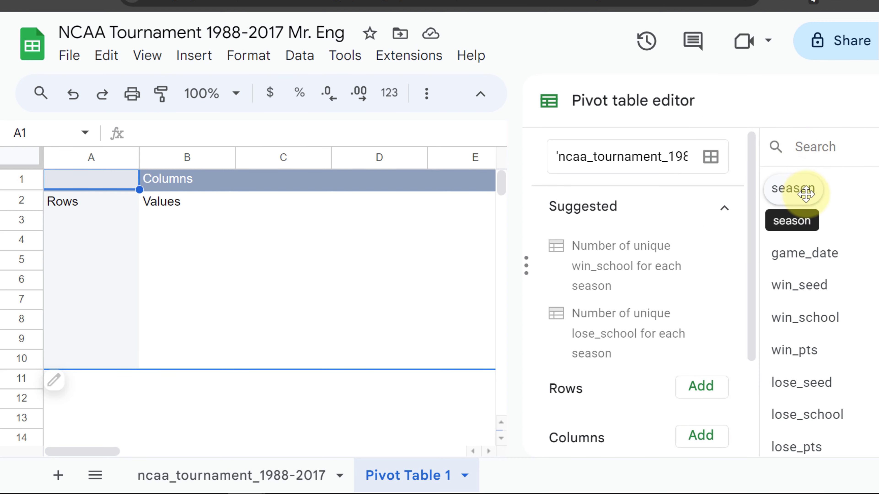
drag(805, 194, 611, 412)
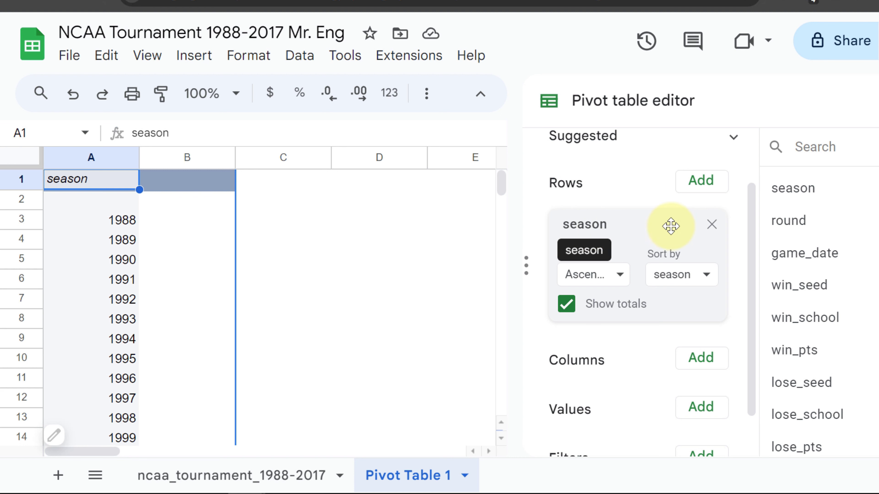
Add the win_pts and lose_pts fields as values of the pivot table
scroll(754, 216, down, 2)
scroll(753, 225, down, 2)
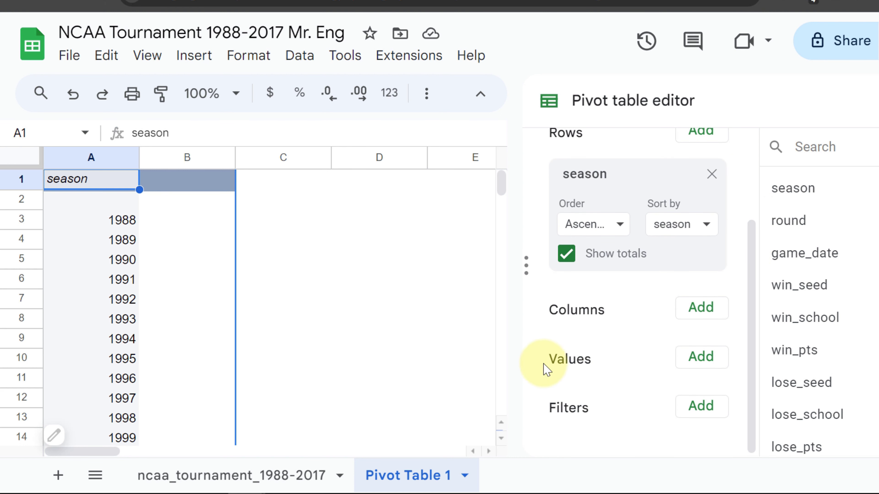
click(699, 360)
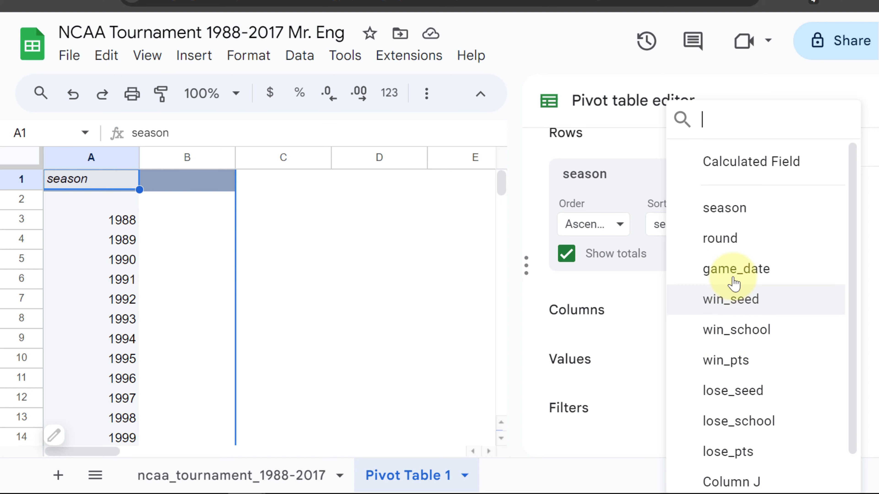
click(777, 369)
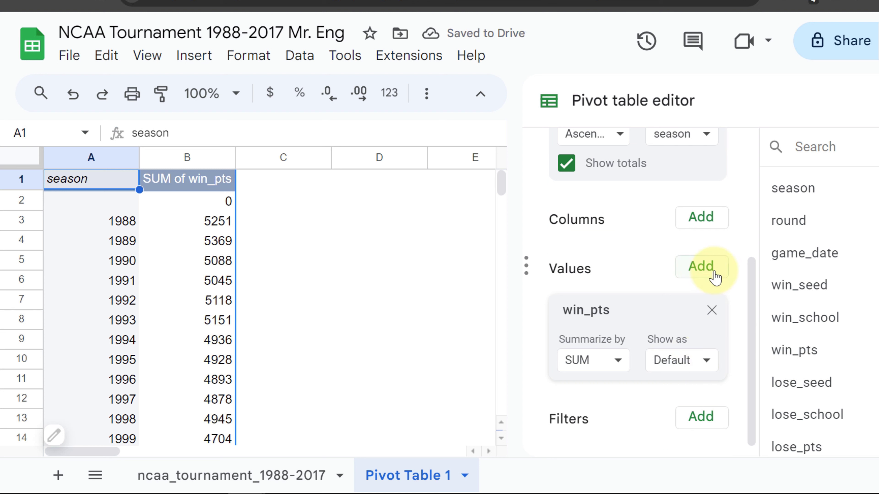
scroll(776, 333, down, 2)
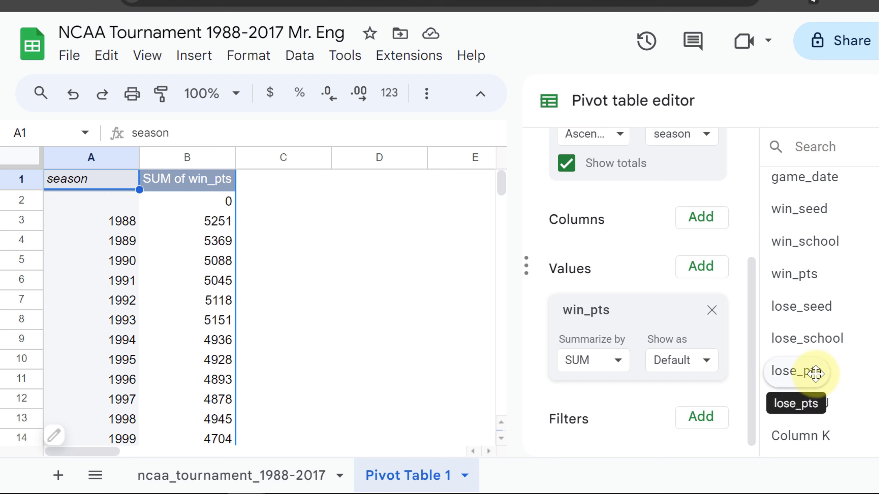
drag(814, 374, 600, 399)
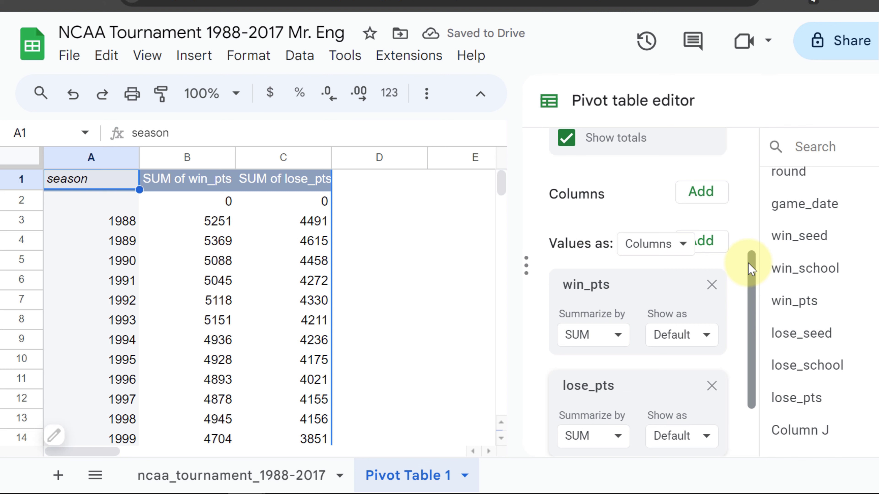
key(ctrl+plus)
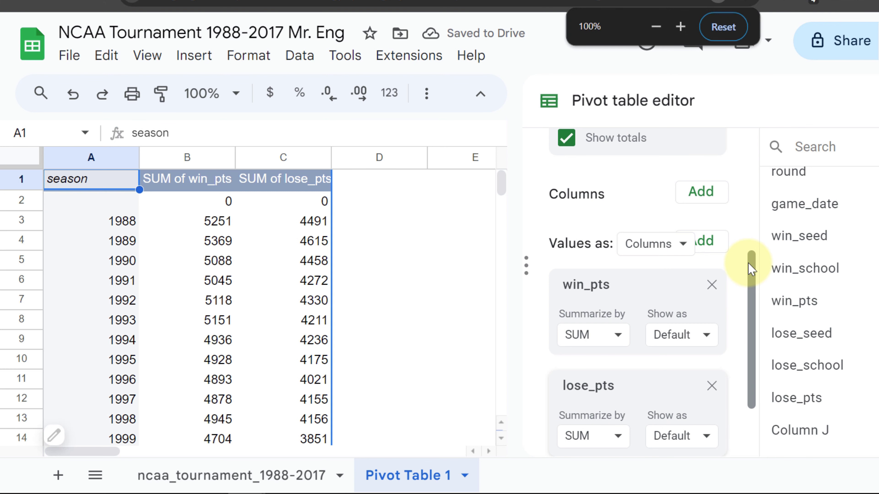
key(ctrl+minus)
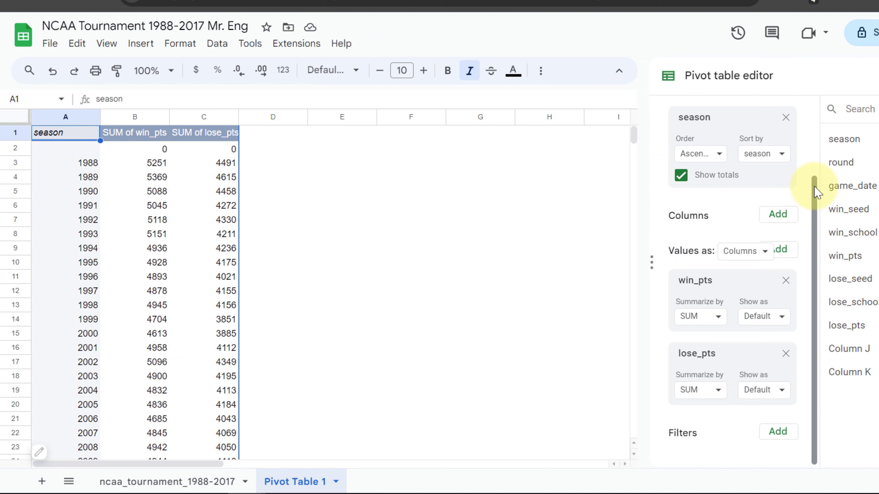
drag(817, 192, 812, 163)
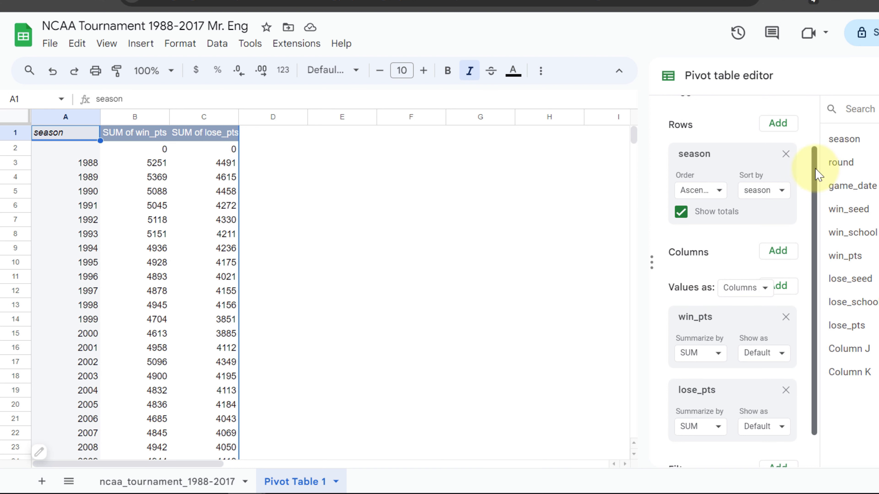
drag(816, 169, 819, 197)
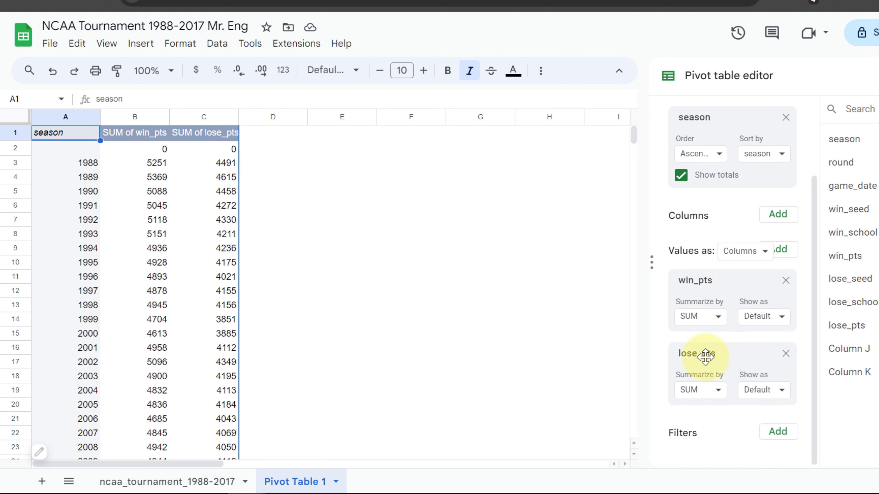
key(ctrl+0)
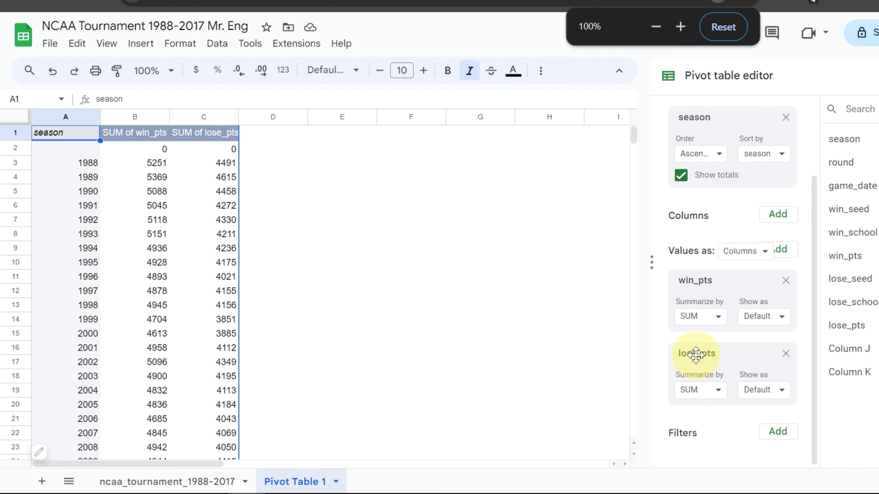
key(ctrl+plus)
key(ctrl+plus)
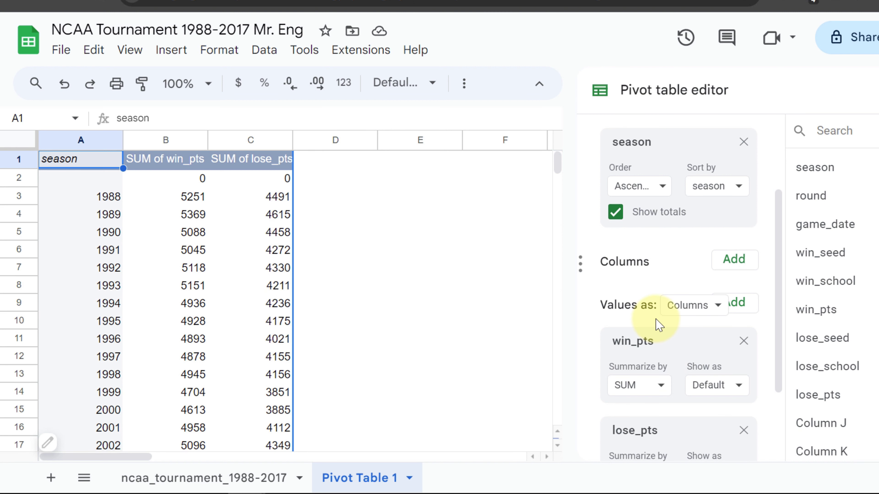
Summarize both the win_pts and lose_pts values by AVERAGE
scroll(657, 324, down, 2)
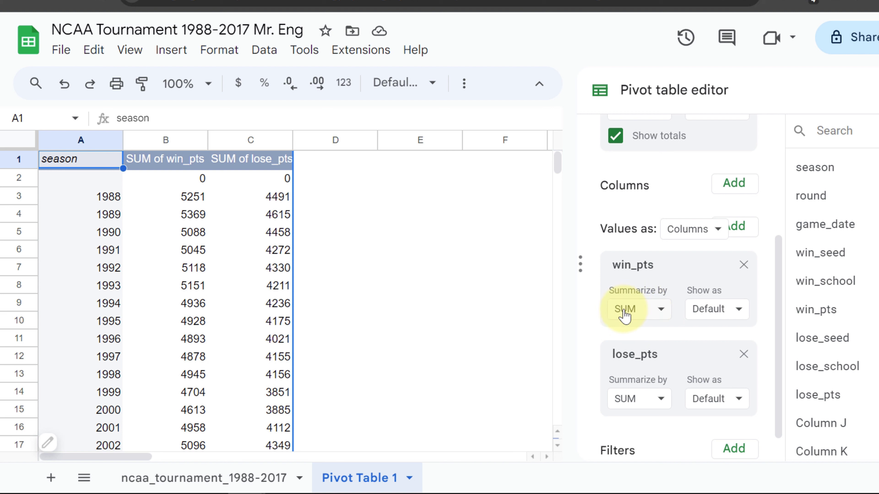
click(633, 317)
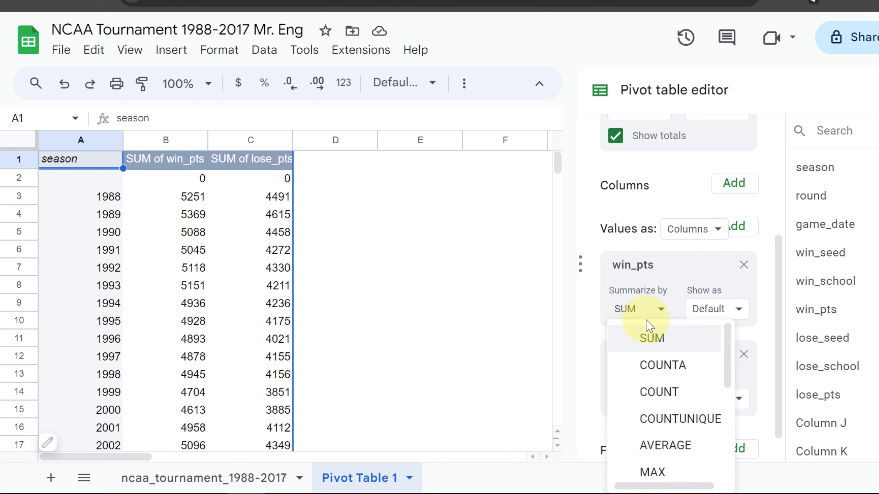
click(679, 449)
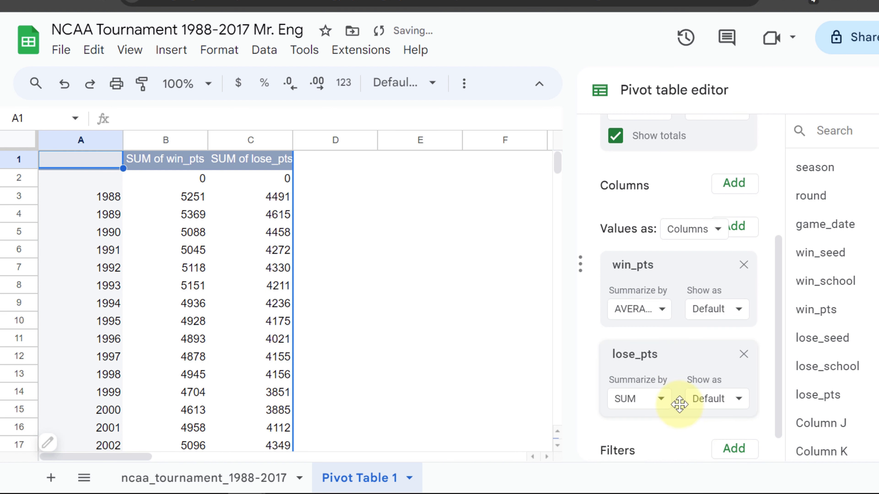
click(657, 367)
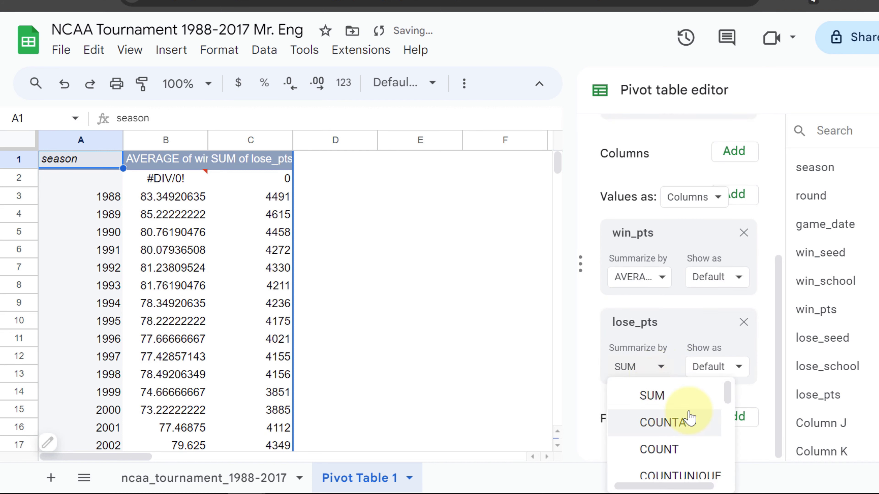
scroll(688, 418, down, 2)
click(694, 429)
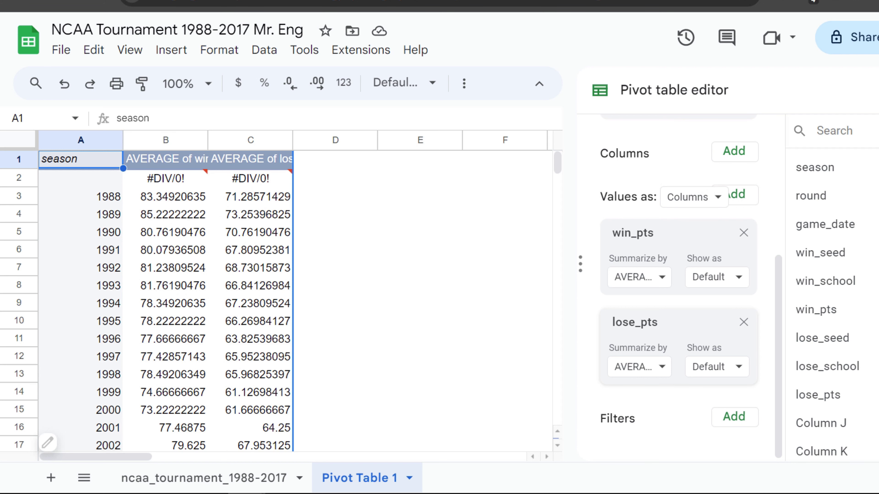
Close the pivot table editor and center-align all cells of the pivot table sheet horizontally
click(875, 90)
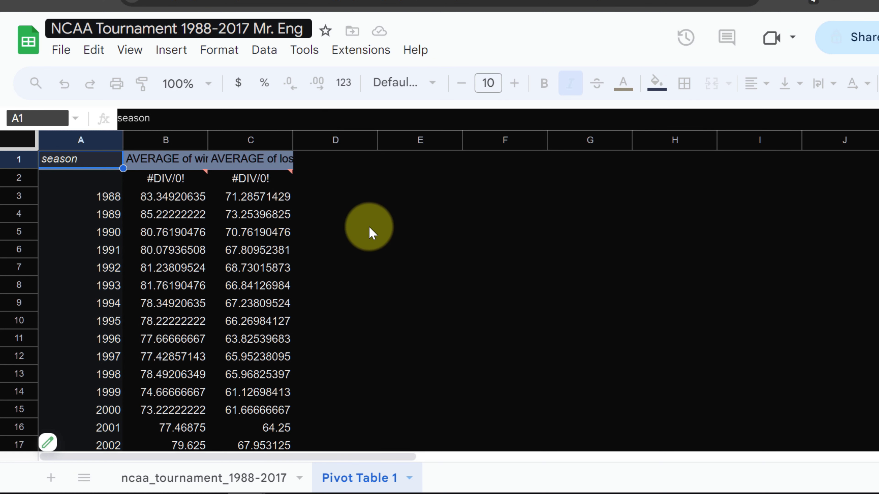
click(370, 231)
click(339, 204)
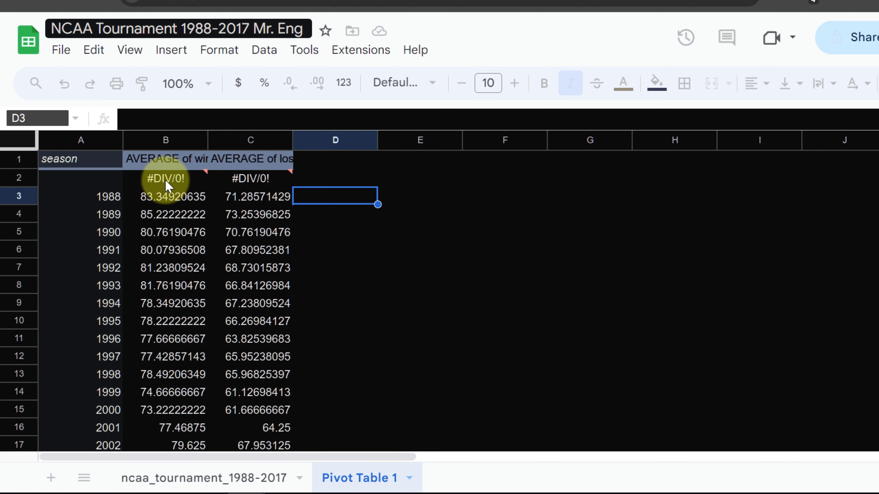
click(20, 147)
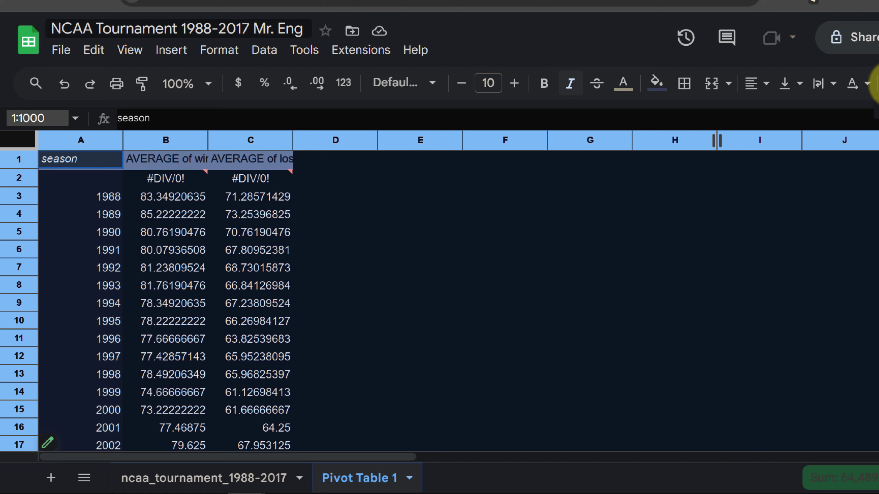
click(876, 83)
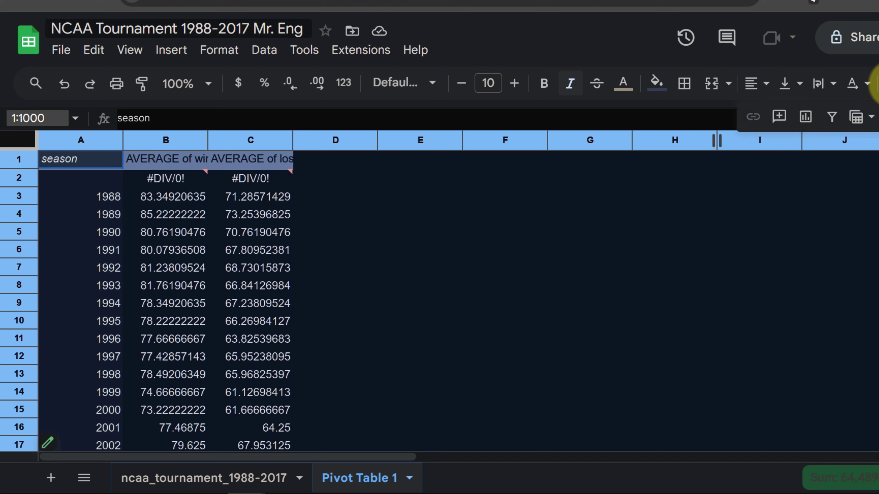
click(765, 87)
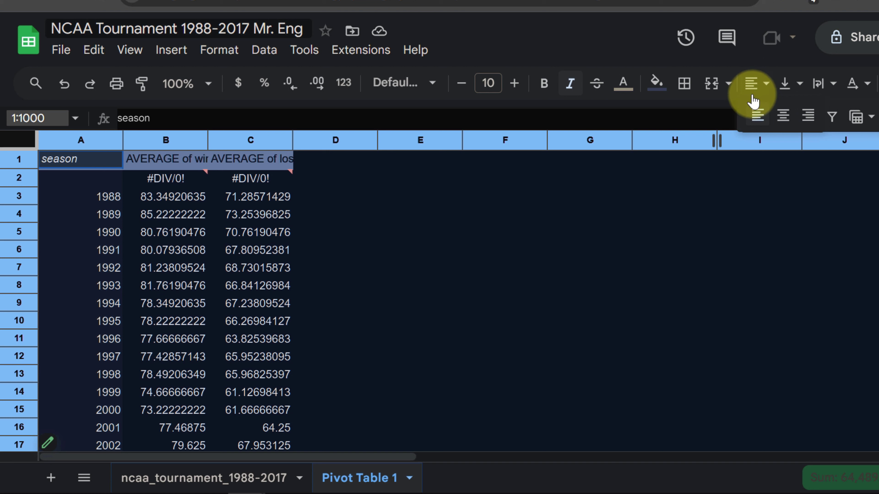
click(786, 121)
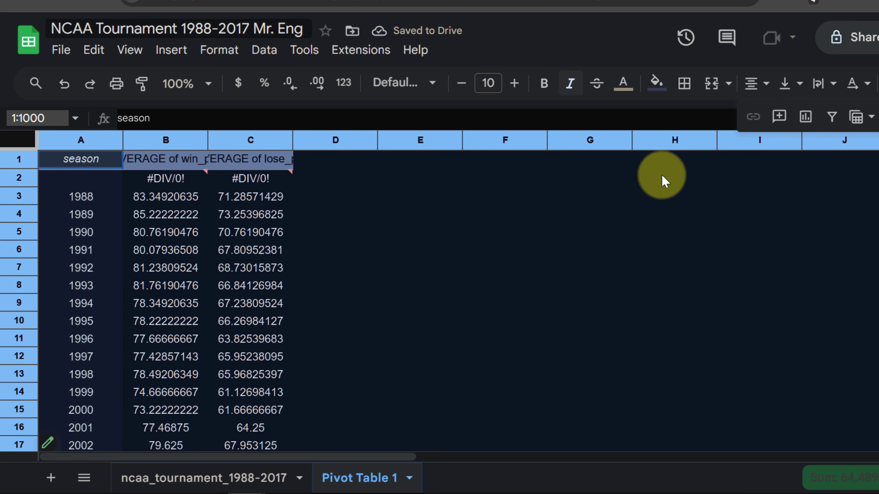
click(439, 230)
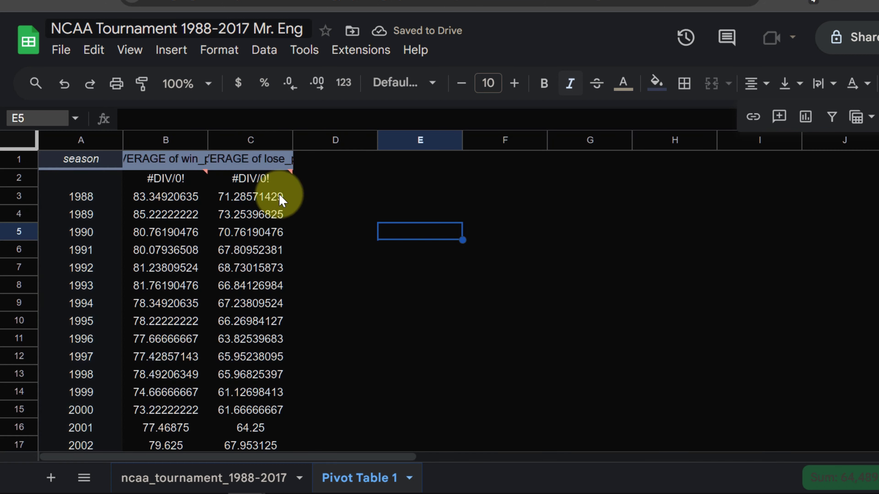
Shorten the pivot table's average column headers to win_pts in B1 and lose_pts in C1
click(182, 162)
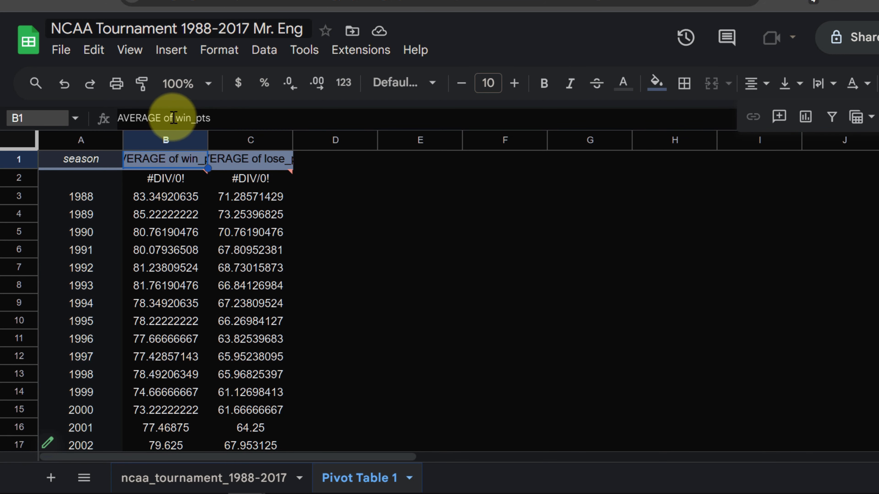
drag(174, 118, 110, 118)
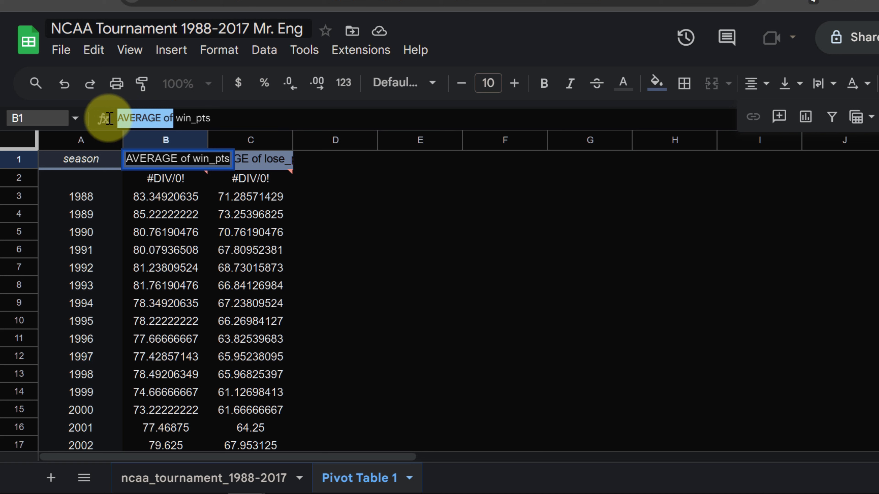
key(Delete)
key(Delete)
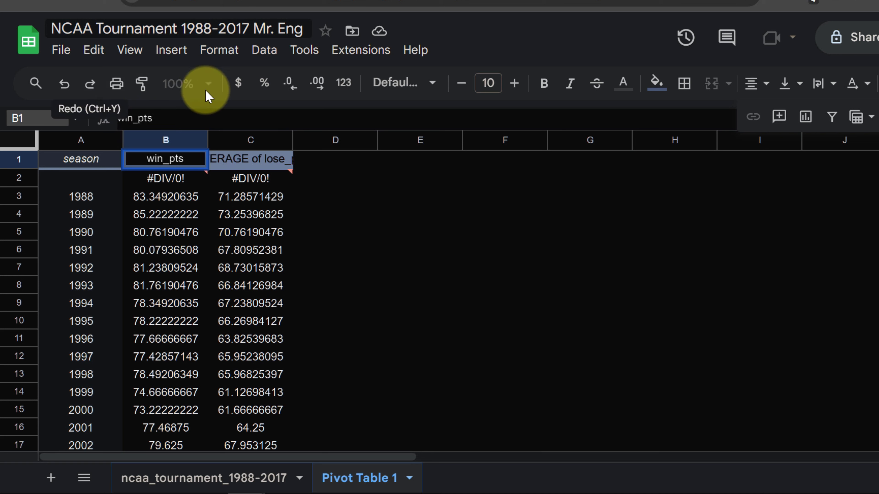
click(243, 166)
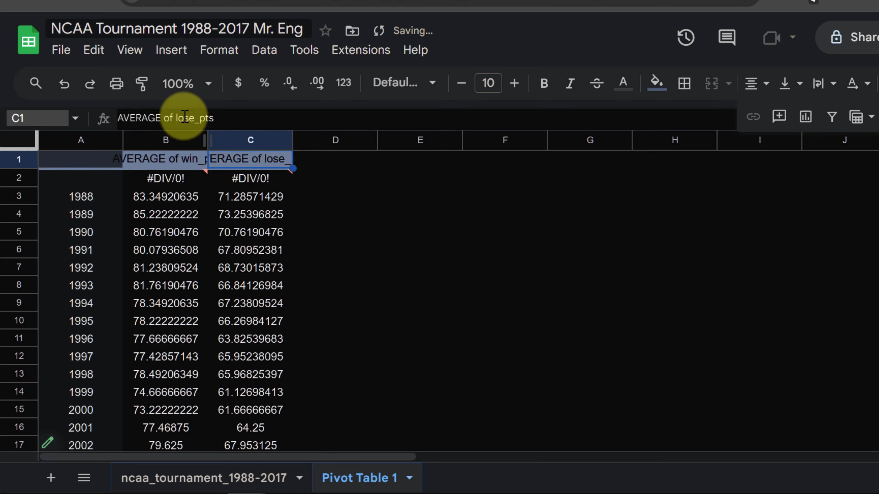
drag(175, 118, 114, 123)
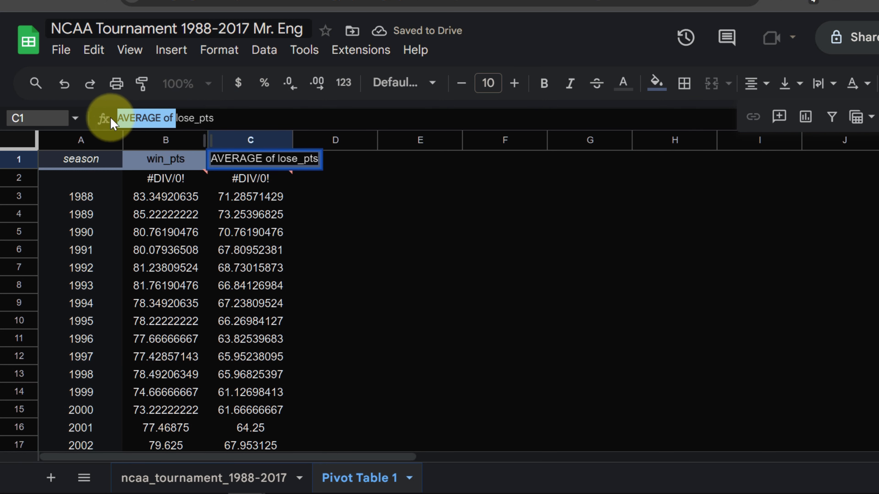
key(BackSpace)
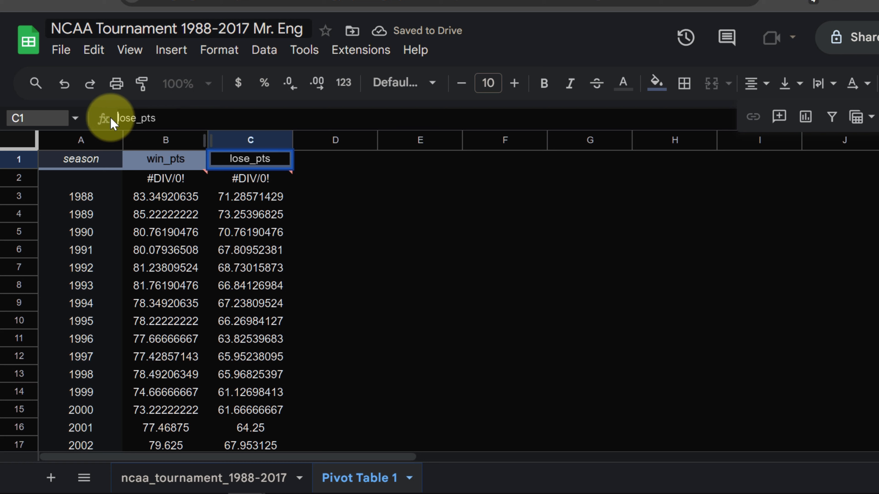
click(357, 222)
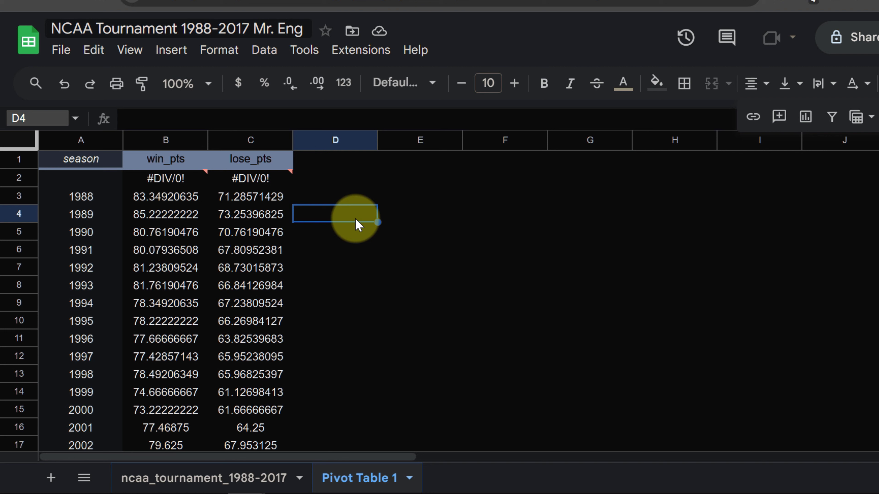
Select the average values in B3:C33, from the 1988 season through the Grand Total row
click(177, 200)
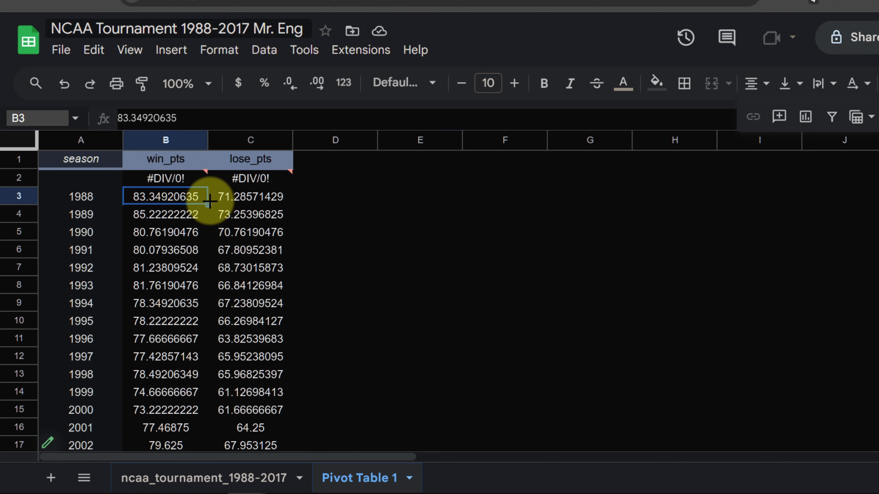
scroll(238, 227, down, 1)
scroll(236, 227, down, 5)
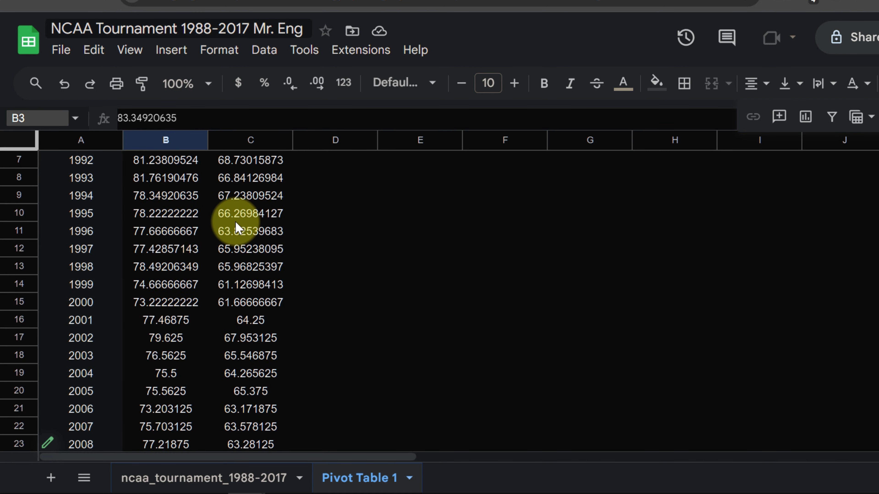
scroll(237, 226, down, 1)
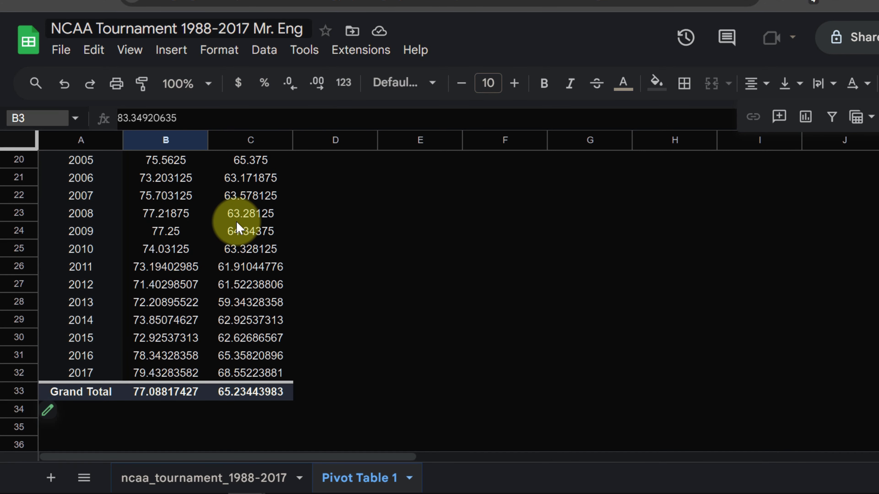
shift+click(255, 392)
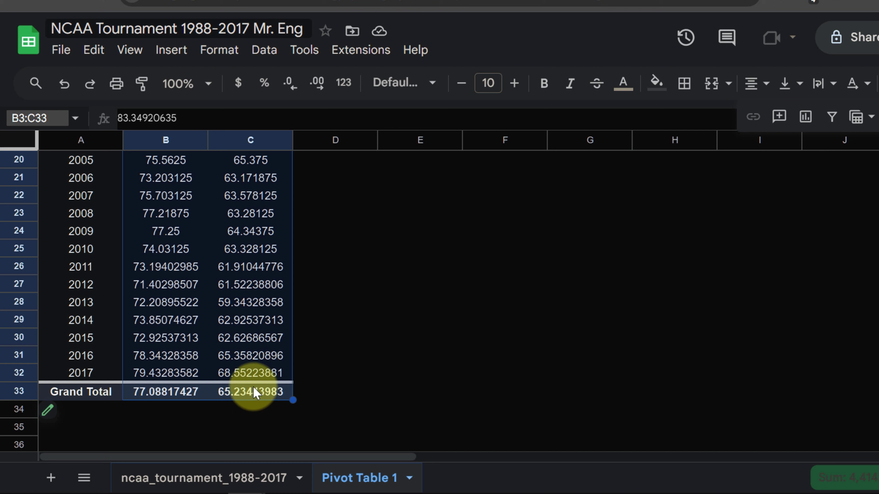
scroll(235, 350, up, 2)
scroll(235, 349, down, 2)
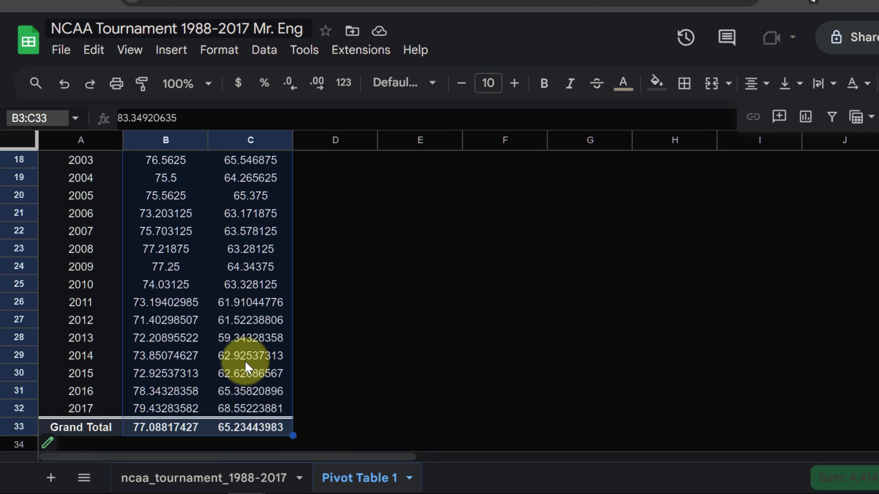
scroll(244, 360, up, 3)
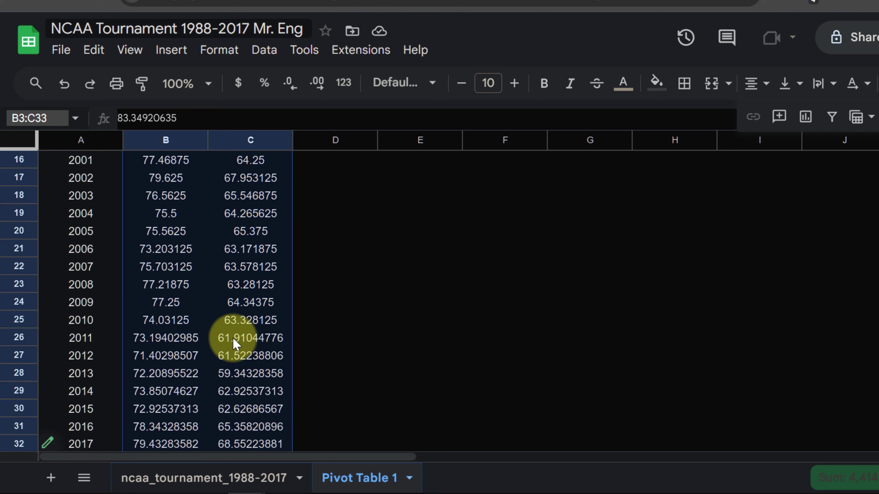
scroll(244, 336, up, 5)
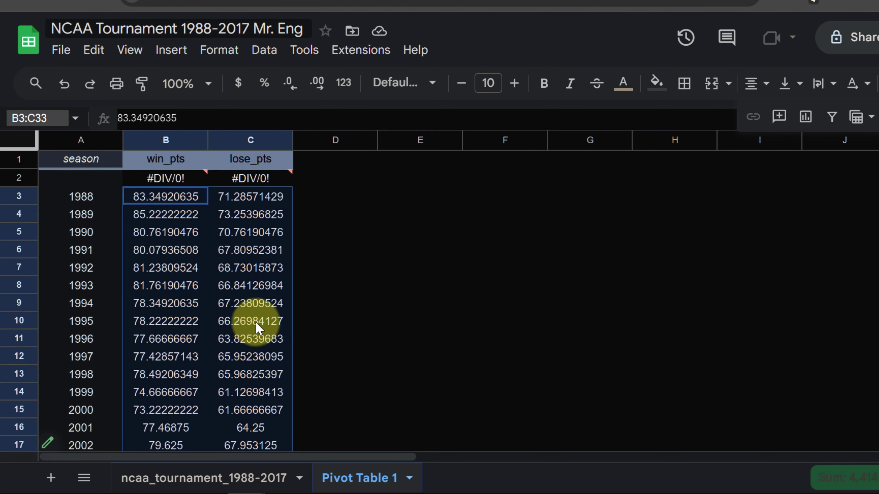
click(187, 203)
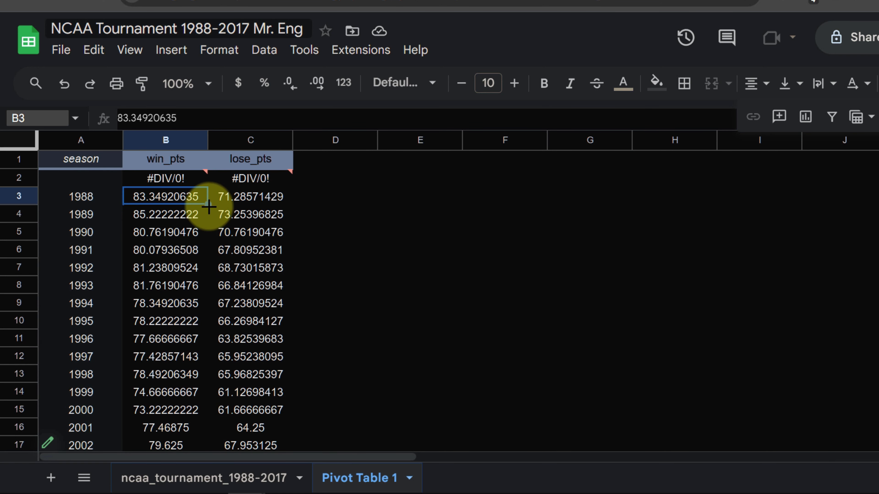
drag(208, 205, 250, 374)
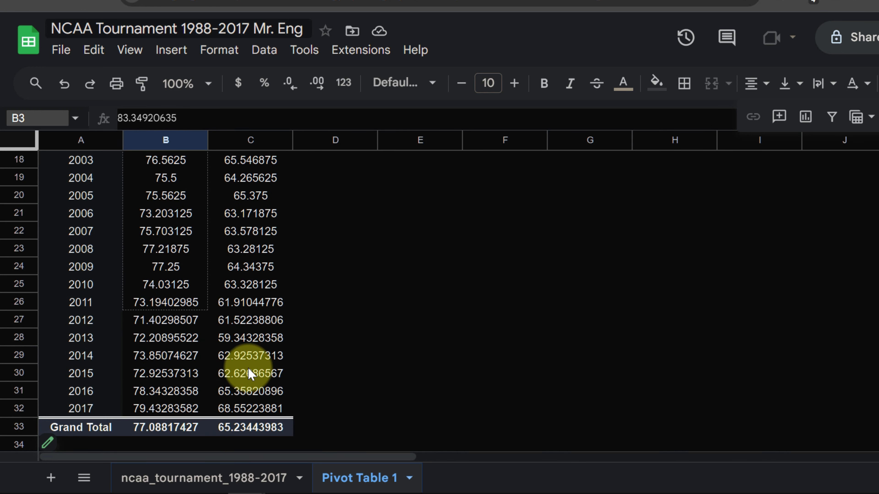
drag(249, 374, 208, 205)
scroll(200, 280, up, 5)
scroll(199, 275, up, 2)
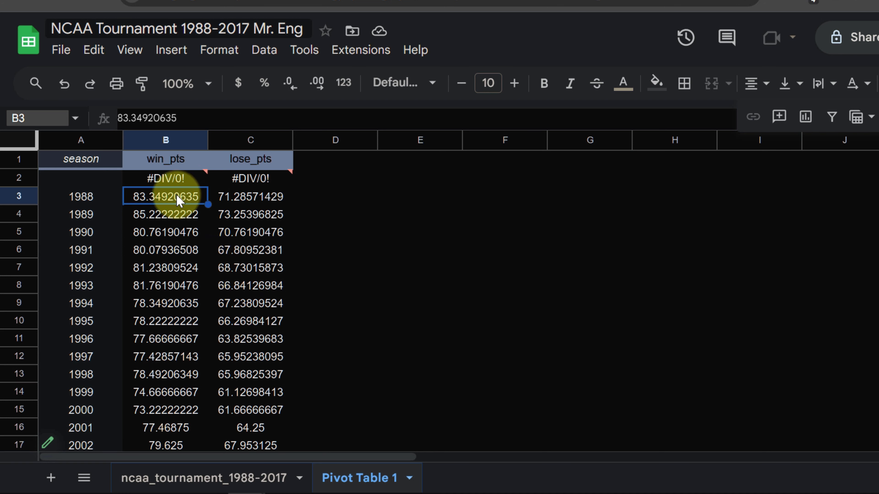
Apply the custom number format 0.0 to the pivot table averages in B3:C33, including the Grand Total row
drag(176, 196, 264, 410)
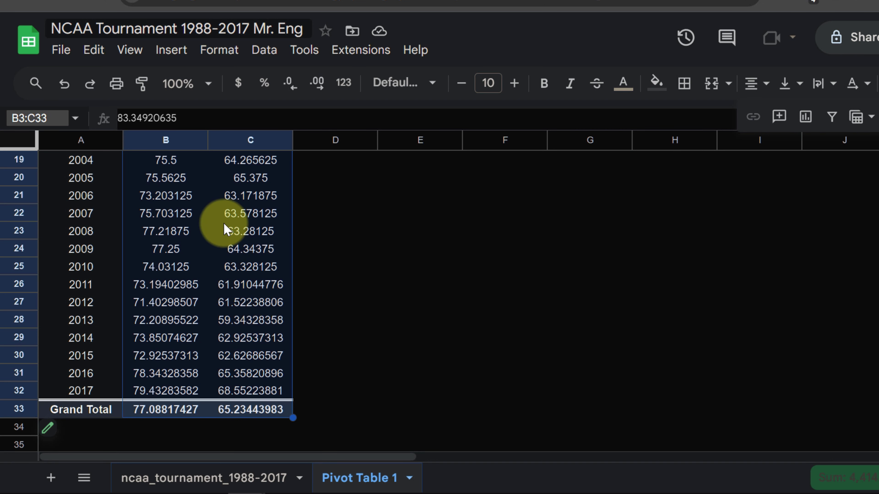
click(220, 50)
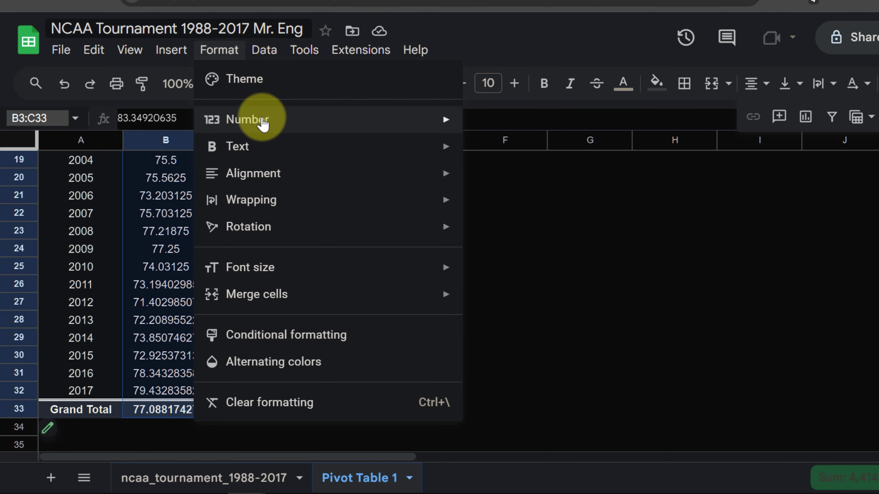
mouse_move(263, 121)
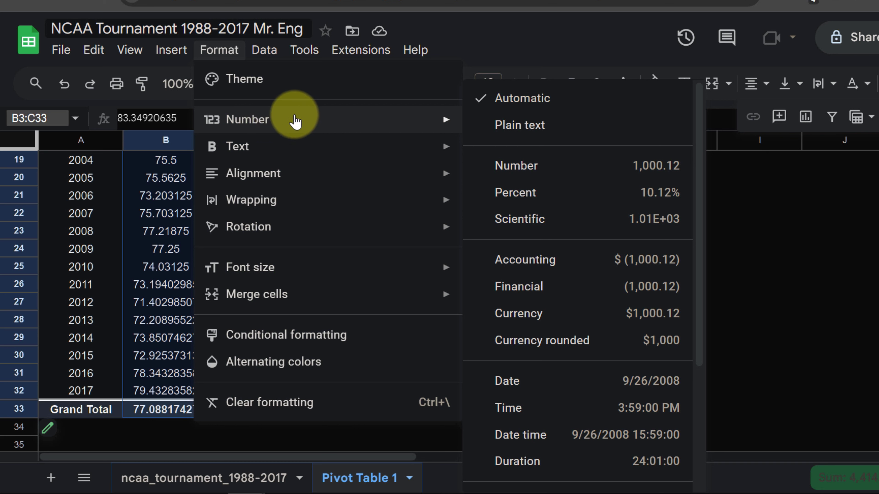
scroll(583, 251, down, 5)
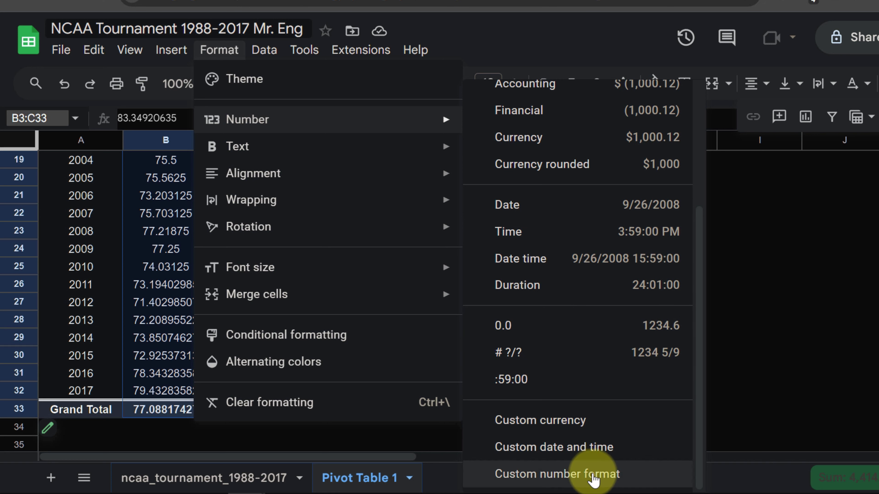
click(592, 480)
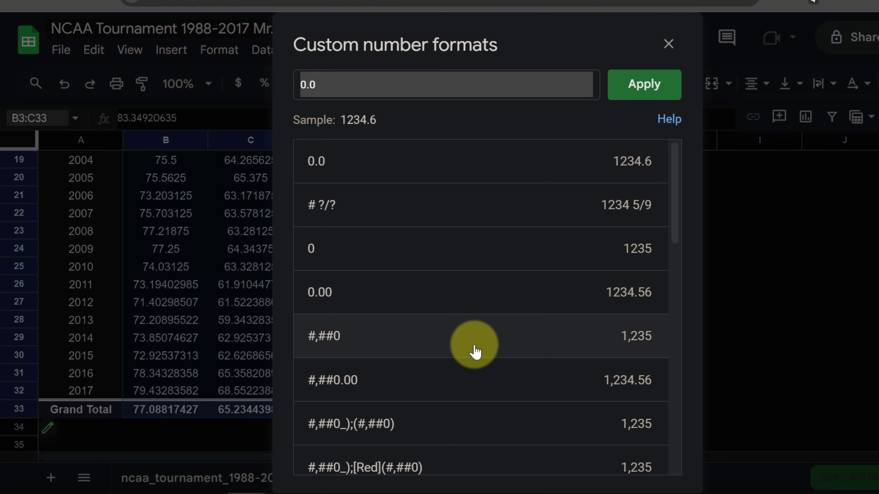
click(339, 82)
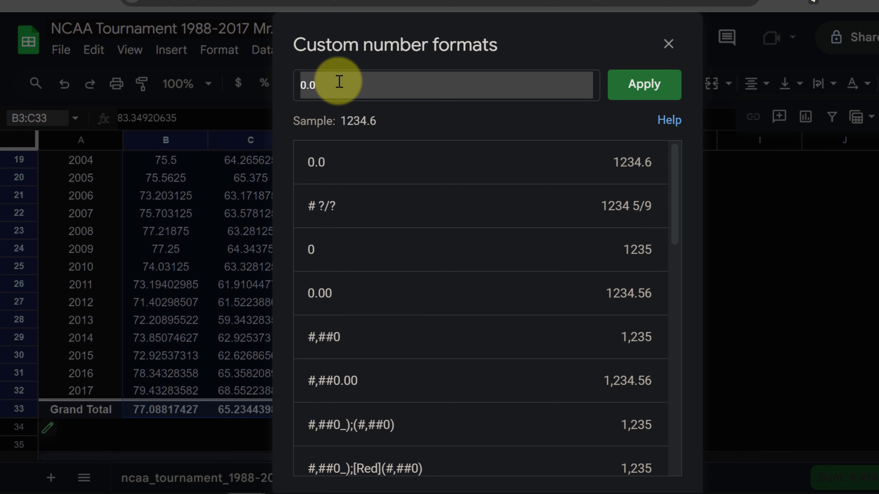
key(BackSpace)
key(BackSpace)
key(BackSpace)
text(0.0)
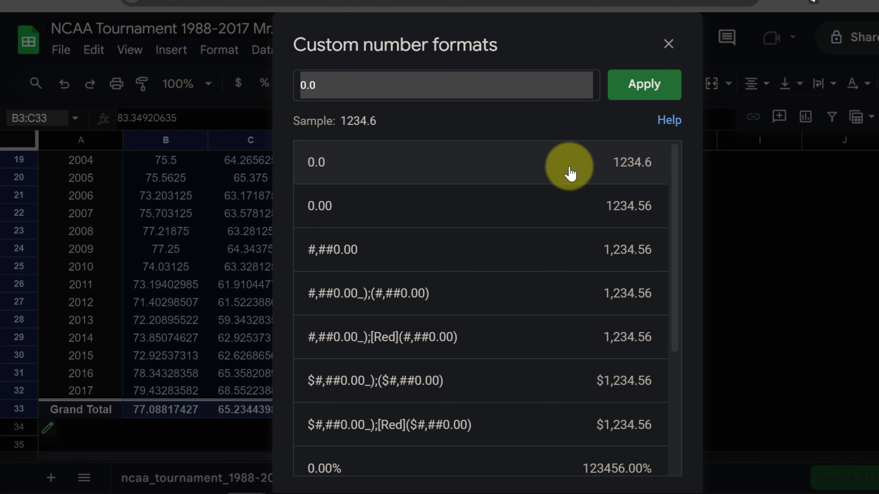
click(633, 90)
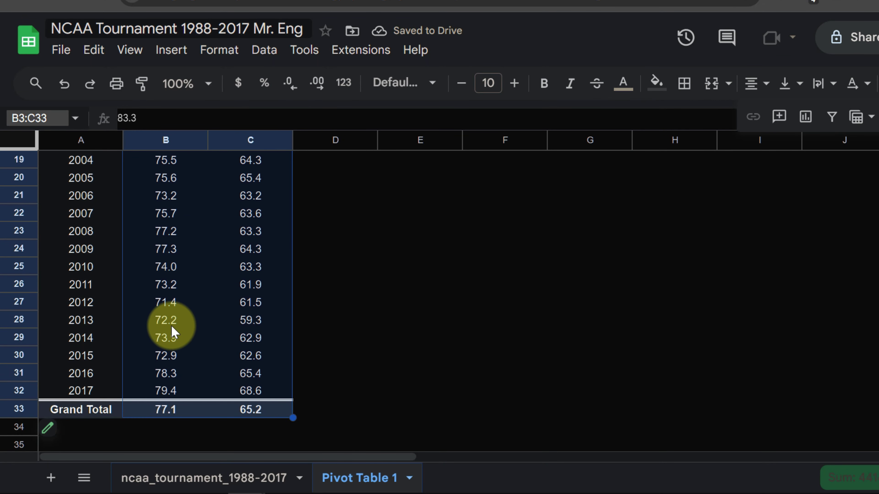
Select the entire pivot table sheet and insert a line chart of win_pts and lose_pts by season
click(160, 269)
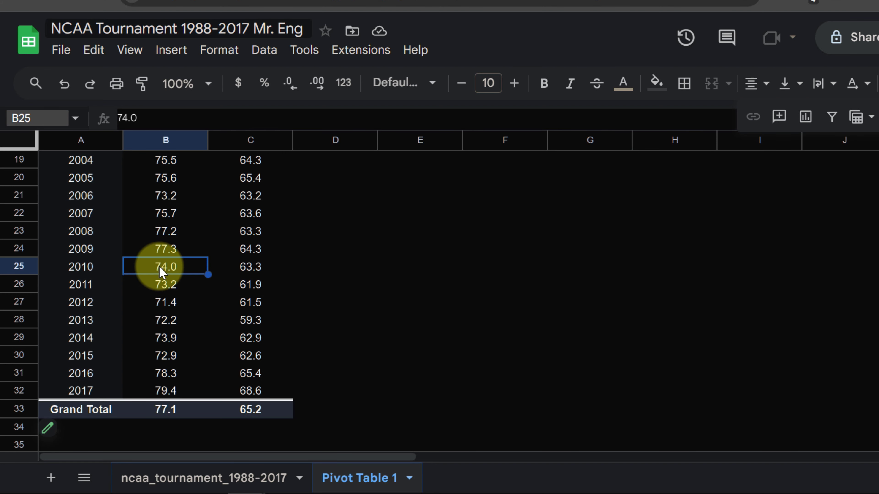
scroll(152, 225, up, 1)
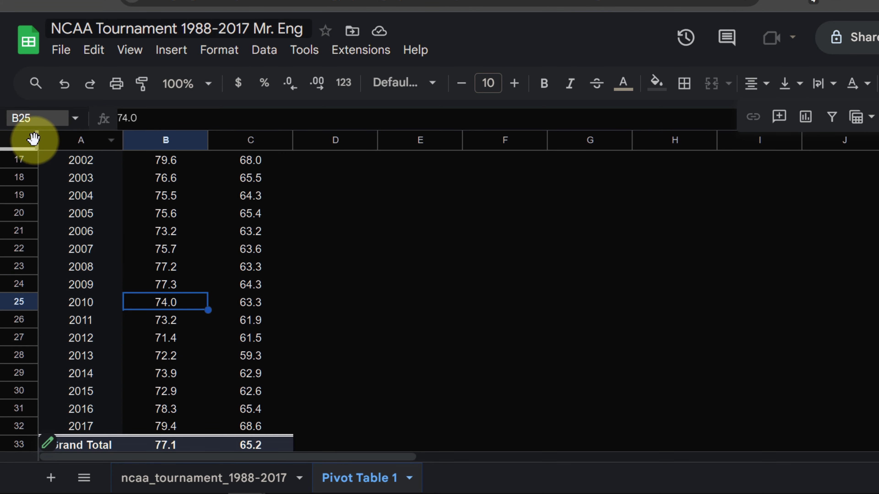
click(24, 145)
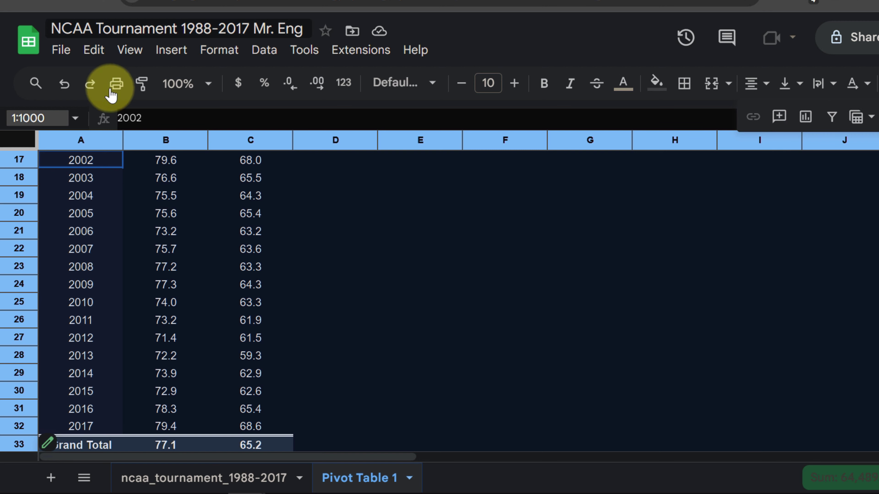
click(172, 51)
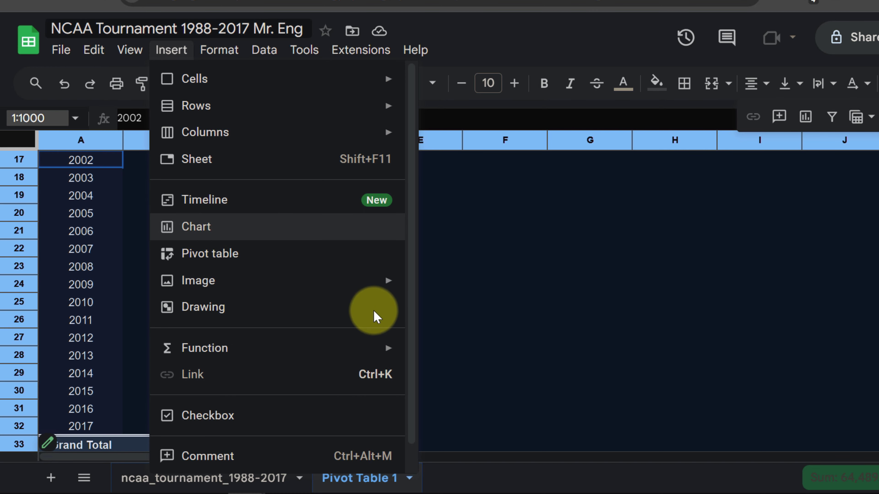
key(Escape)
click(286, 233)
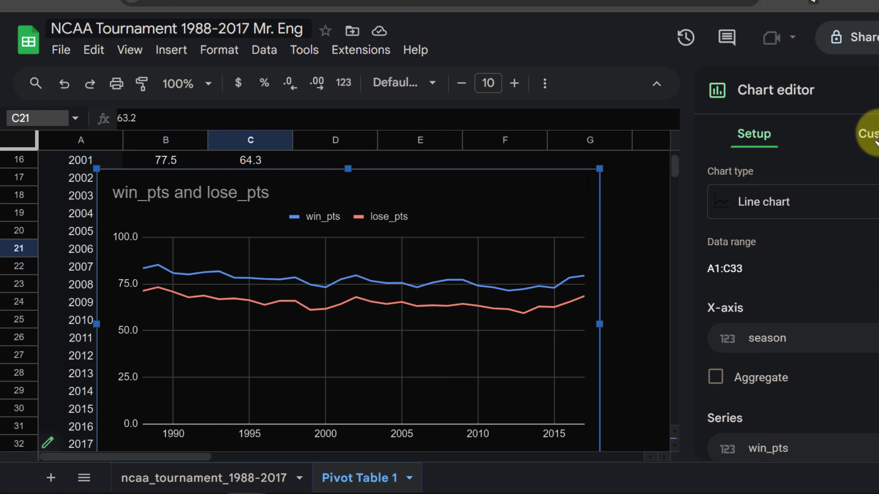
Set the chart's vertical axis bounds to a minimum of 55 and a maximum of 90
click(868, 135)
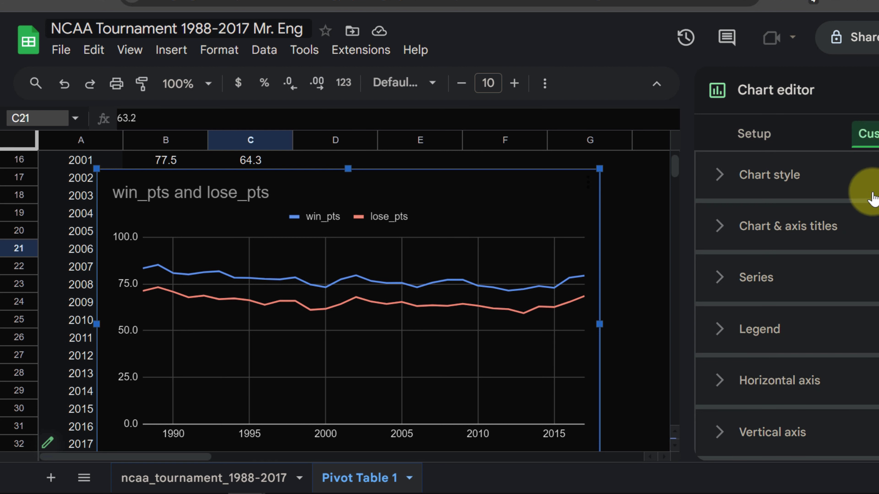
click(768, 436)
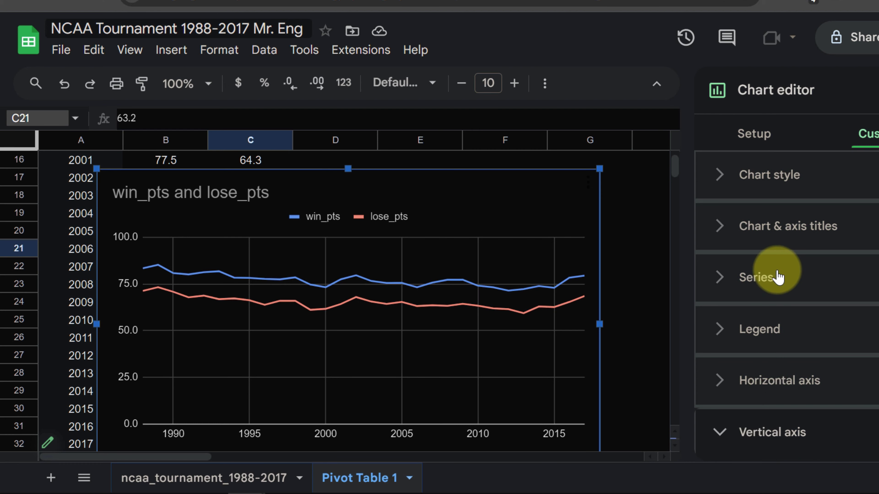
scroll(774, 329, down, 4)
scroll(783, 381, down, 3)
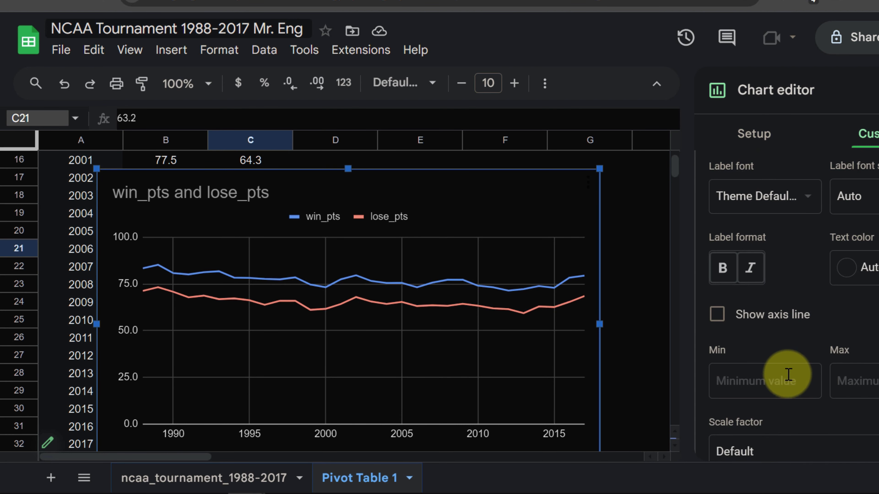
click(774, 382)
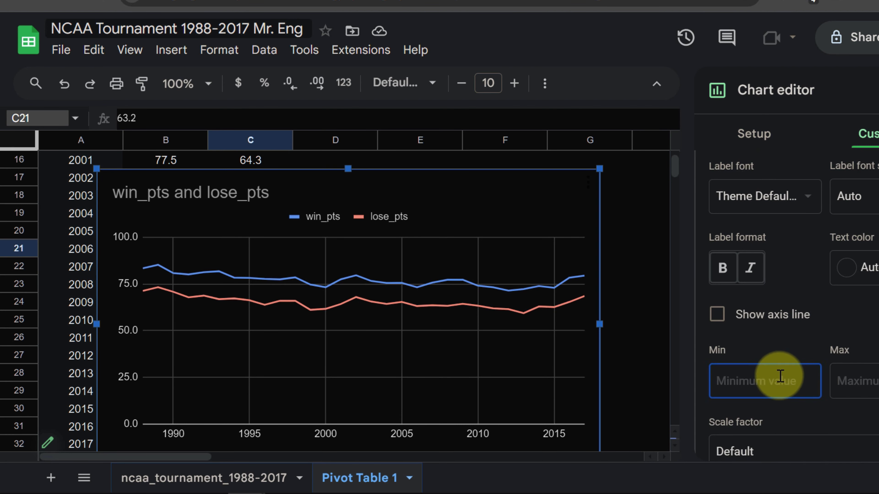
text(55)
click(870, 380)
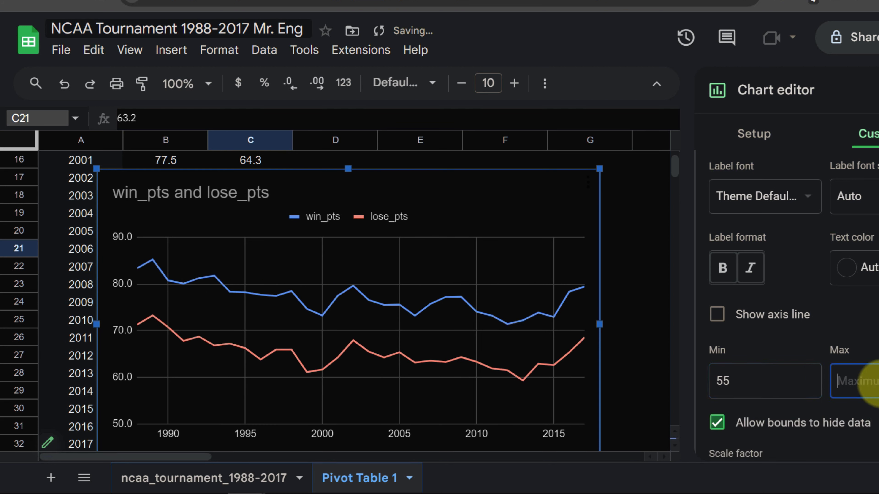
text(90)
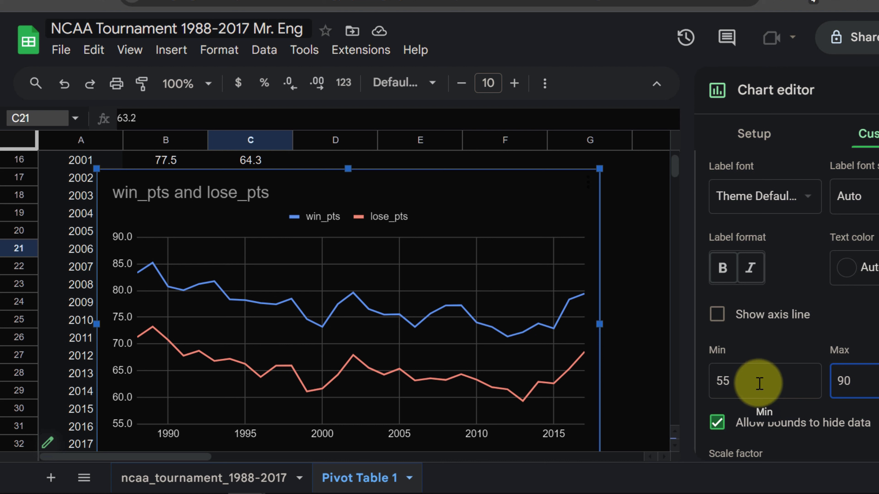
Try a vertical axis minimum of 9 and maximum of 900 on the chart
double_click(759, 383)
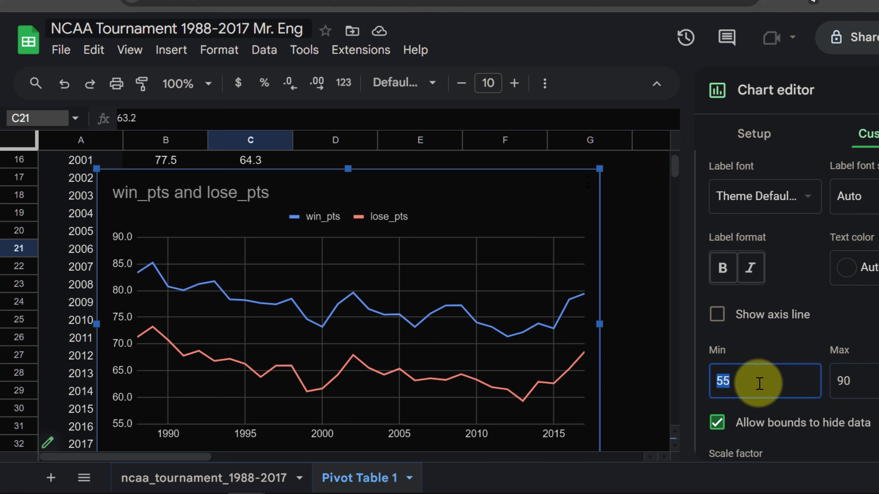
text(9)
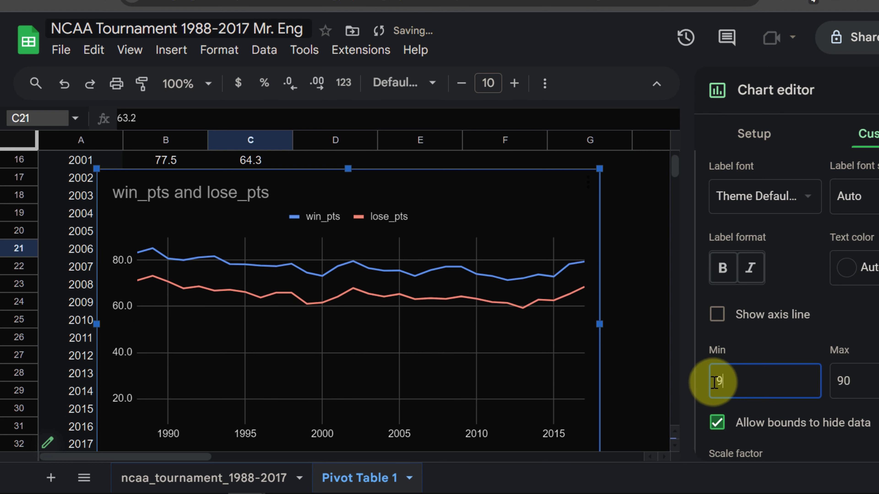
click(862, 377)
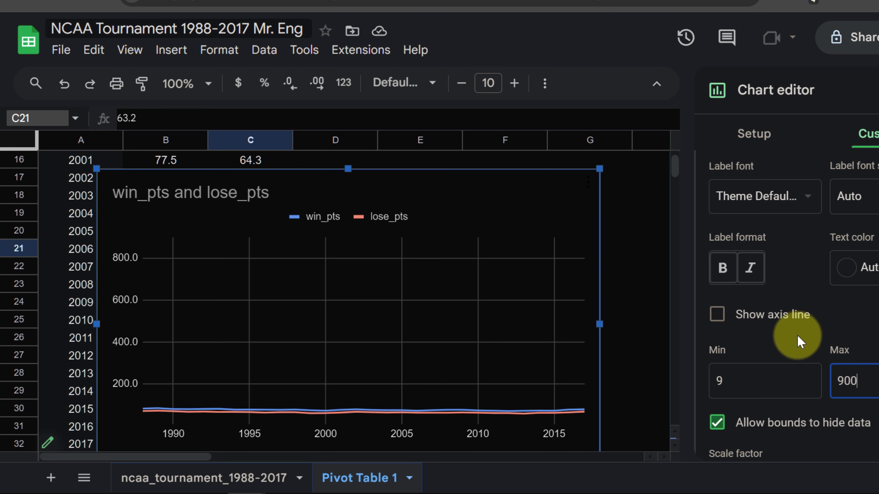
Set the chart's vertical axis bounds to a minimum of 44 and a maximum of 60
double_click(842, 381)
text(60)
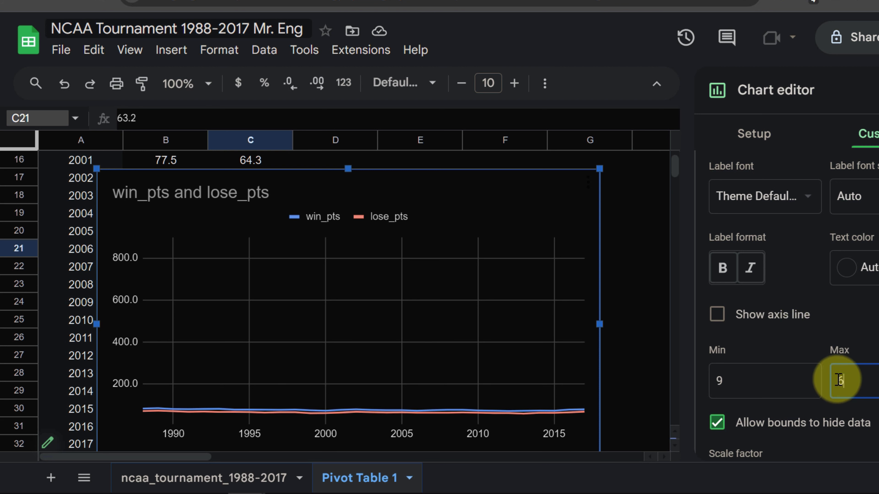
click(788, 382)
double_click(789, 382)
text(6)
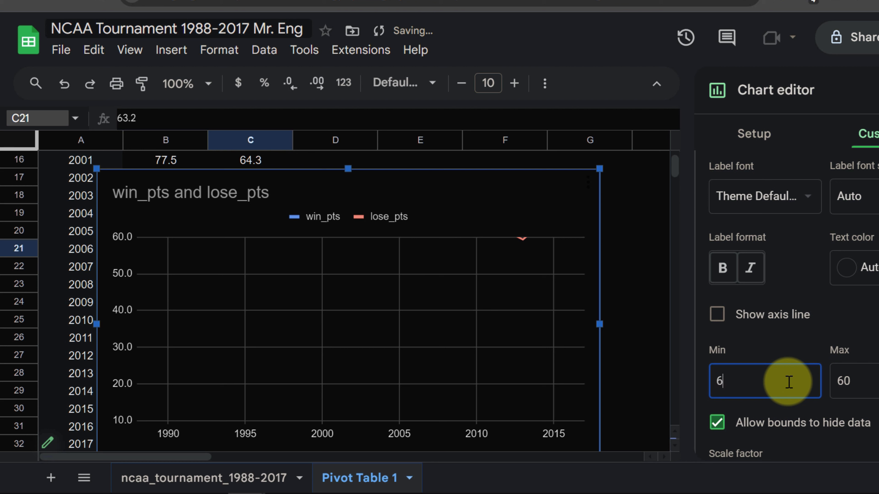
key(BackSpace)
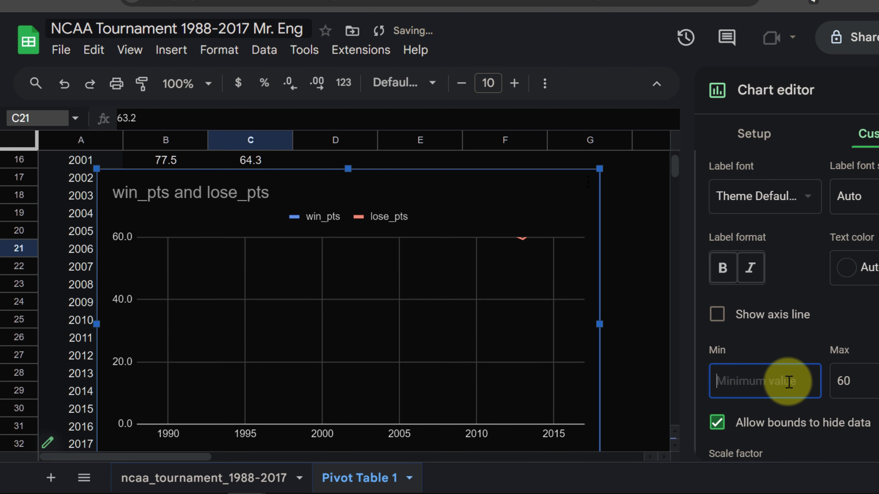
text(44)
click(853, 382)
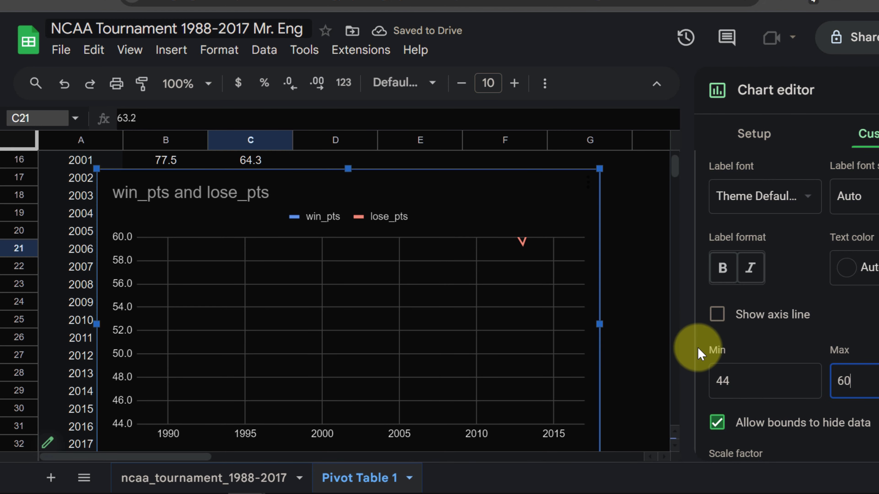
Try a maximum of 65 for the chart's vertical axis
click(754, 382)
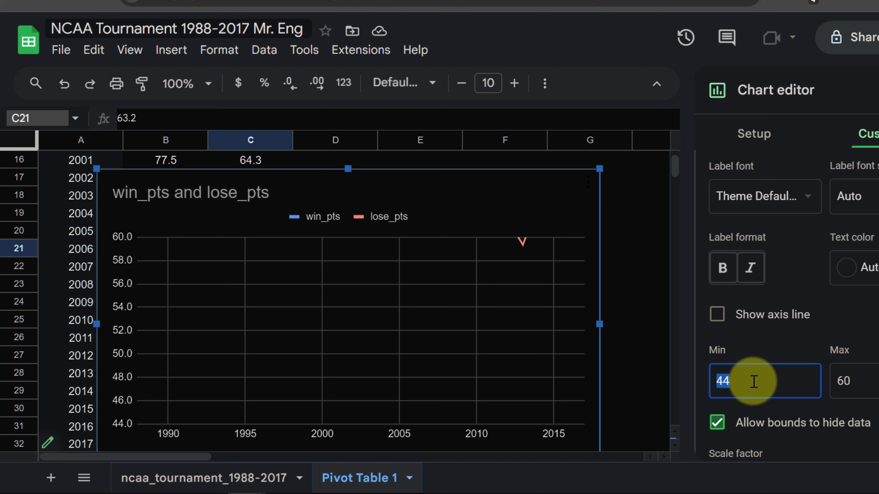
click(844, 381)
text(65)
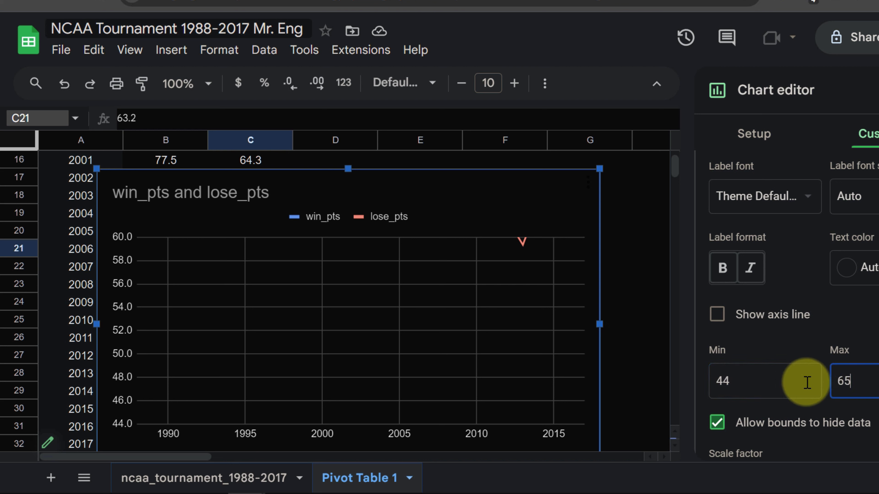
click(780, 384)
Set the chart's vertical axis maximum to 80
click(874, 381)
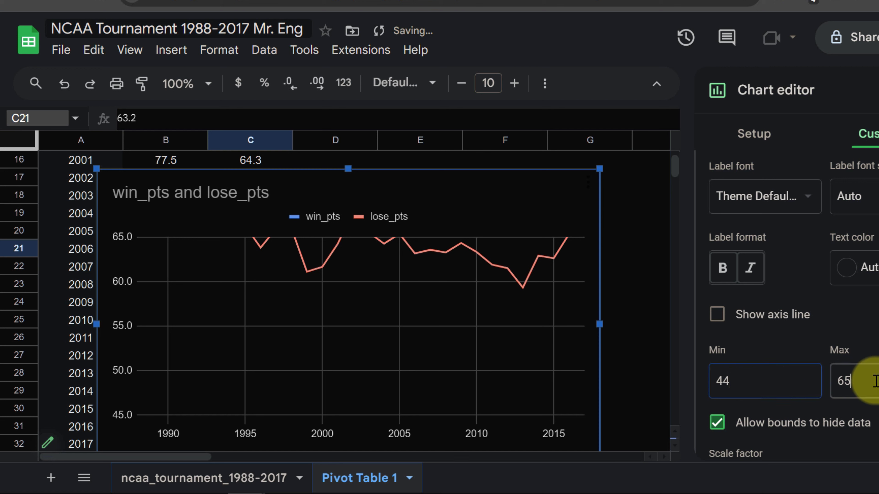
text(80)
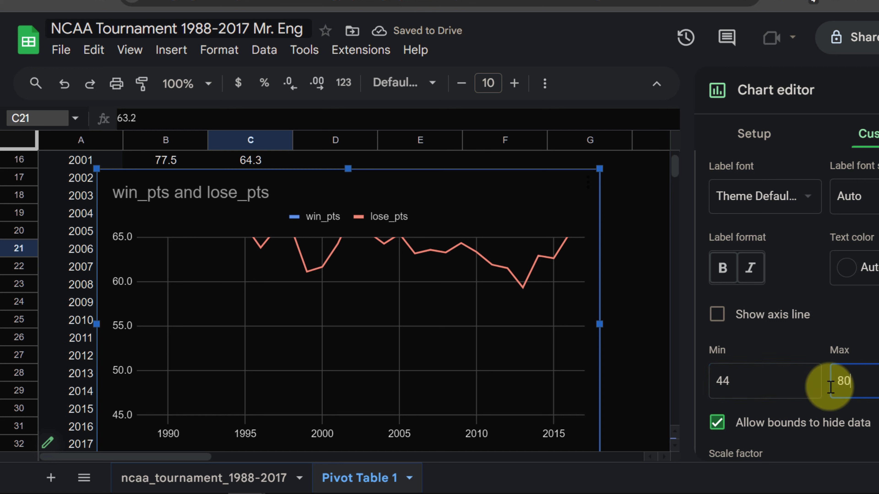
click(781, 381)
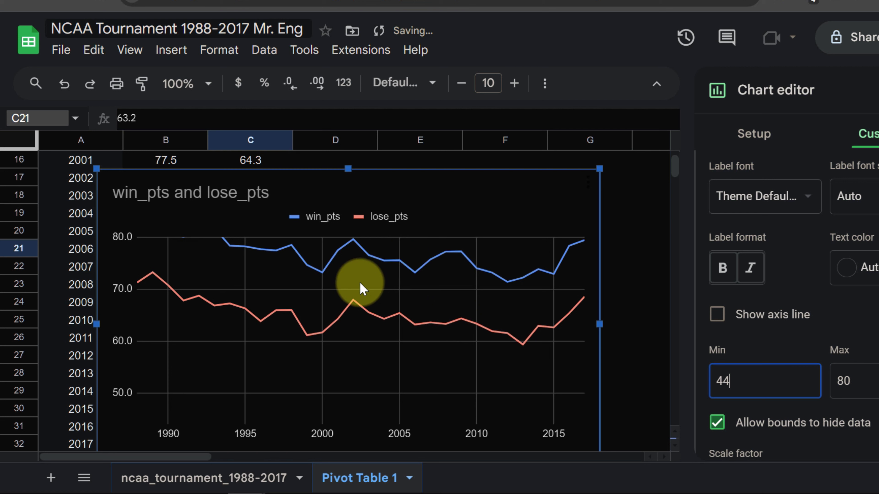